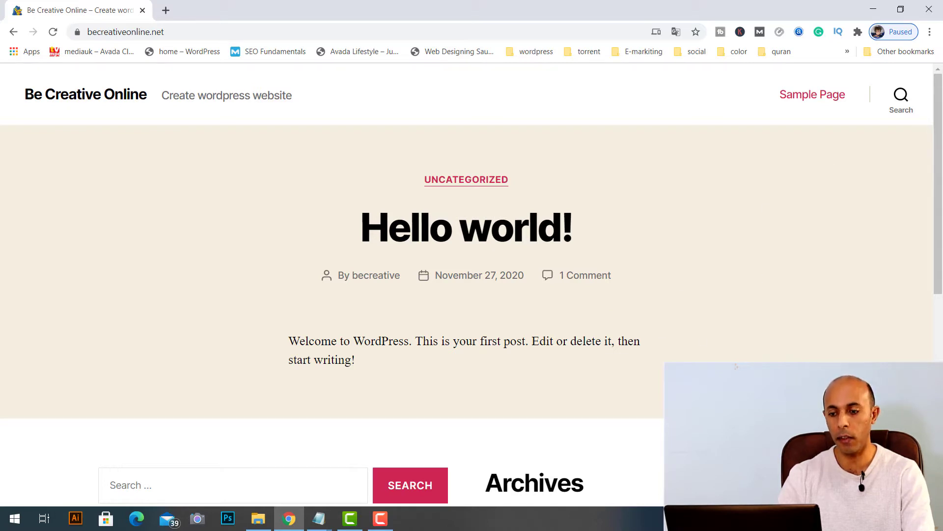
- Open the WordPress admin login page at becreativeonline.net/wp-admin
click(177, 32)
click(184, 32)
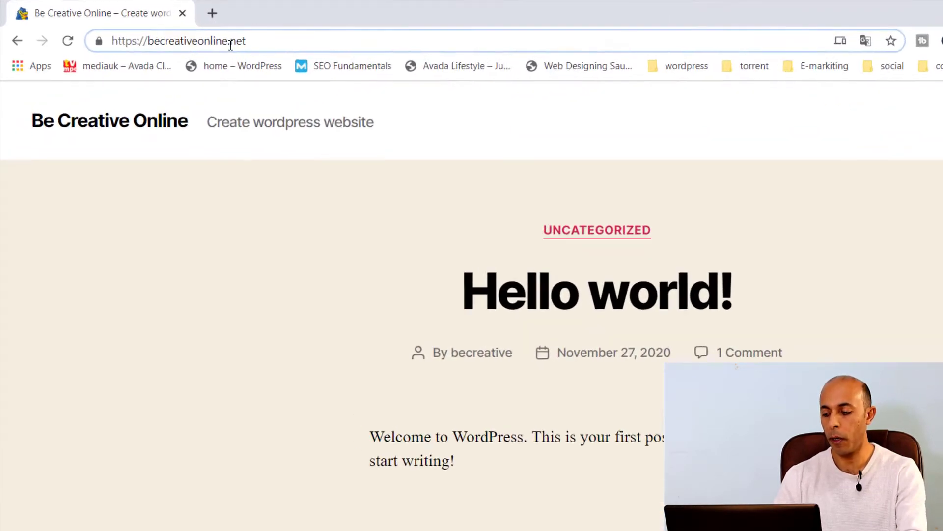
text(/wp-a)
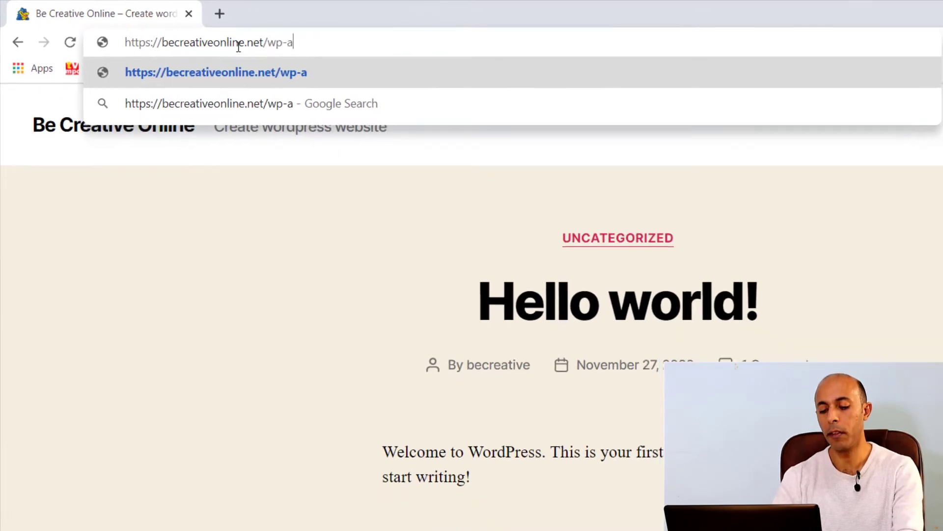
text(dmin)
key(Return)
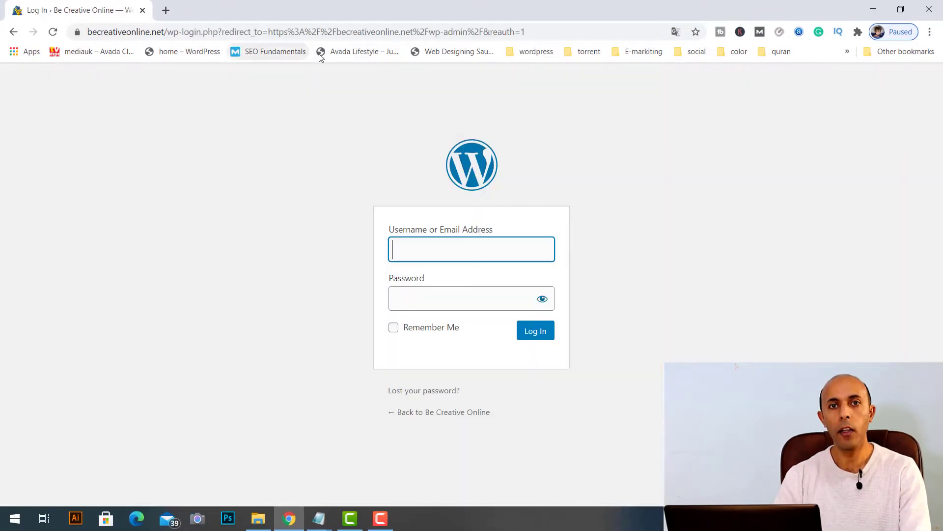
- Log in to the WordPress dashboard with the account's username and password
click(424, 247)
click(442, 277)
click(534, 339)
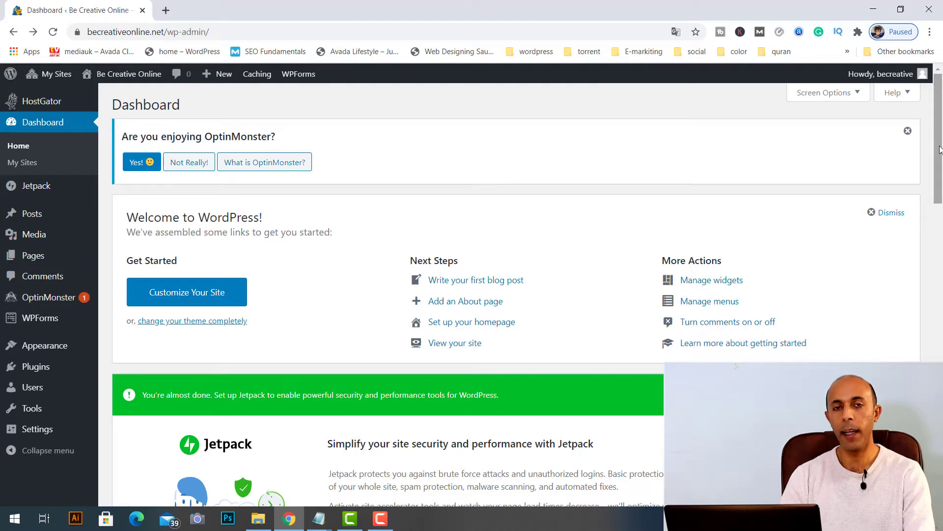
- Start a new page from the dashboard and dismiss the block editor's welcome guide
mouse_move(940, 150)
mouse_down()
mouse_move(940, 259)
mouse_move(940, 150)
mouse_up()
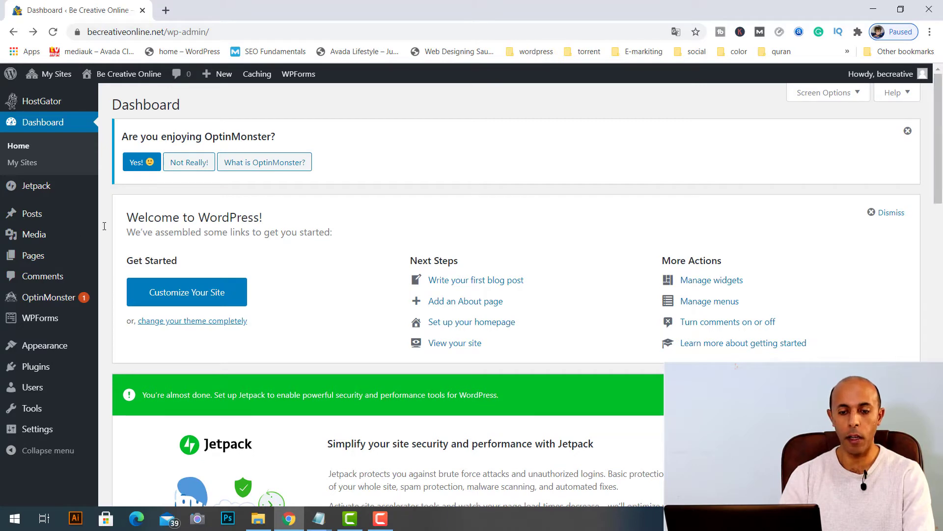
mouse_move(36, 261)
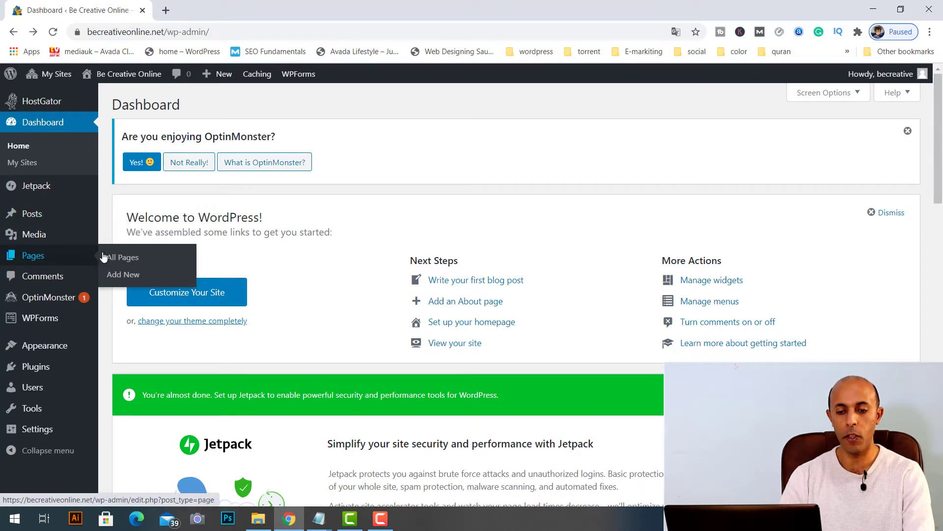
click(129, 276)
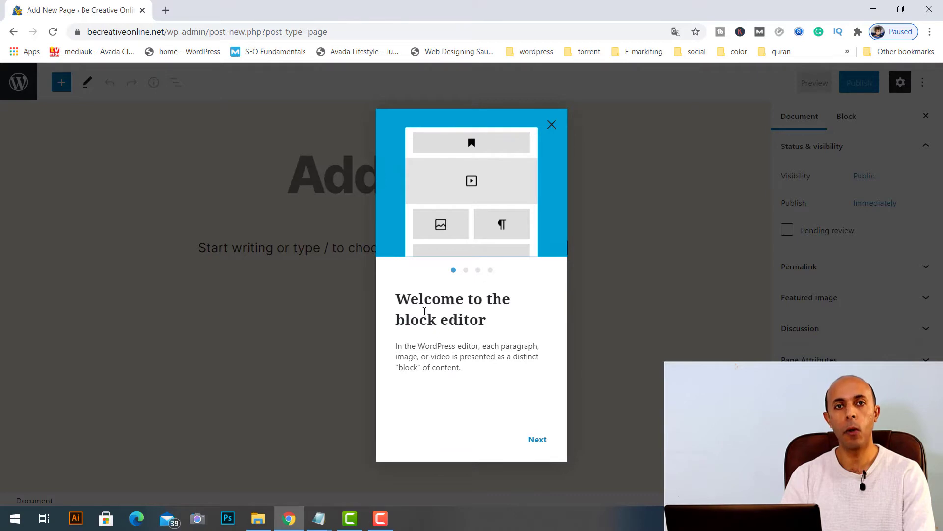
click(552, 126)
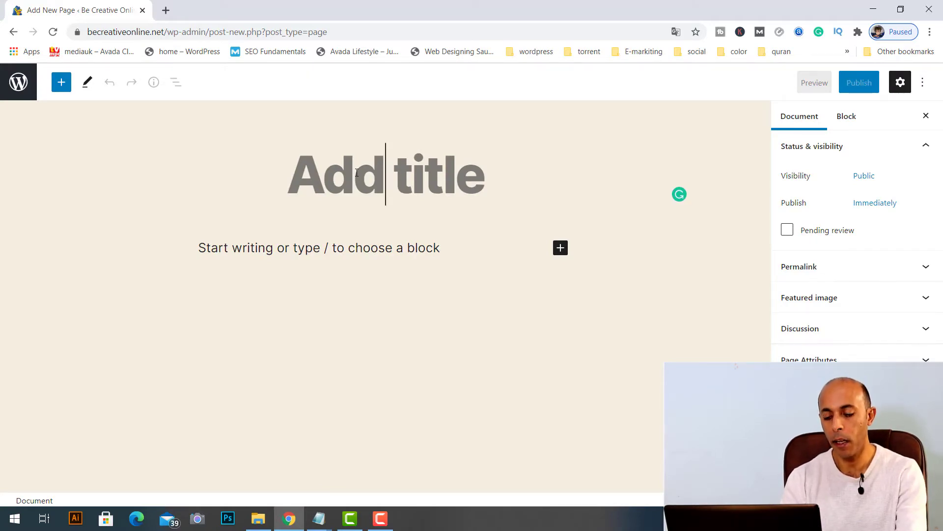
- Publish the new page with the title "Home" and the body text "Home page", and return to the pages list
text(Home)
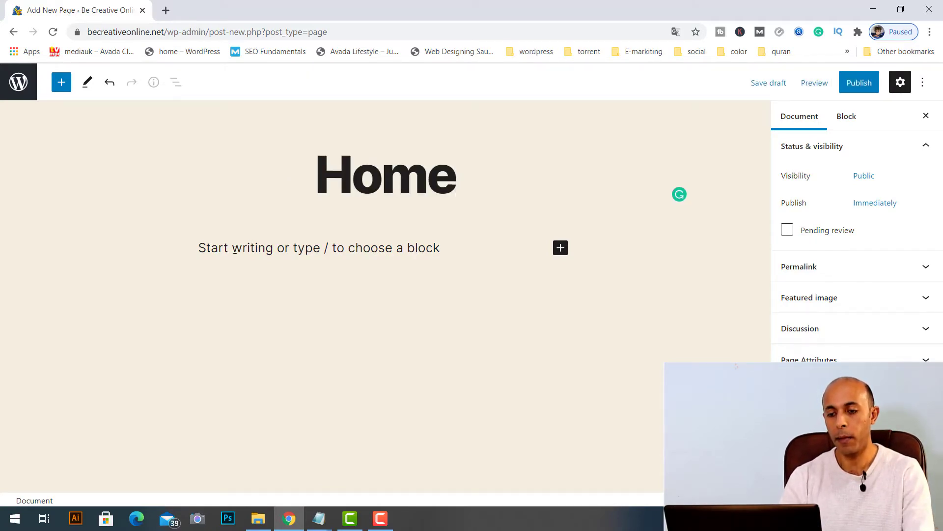
click(235, 250)
text(Home page)
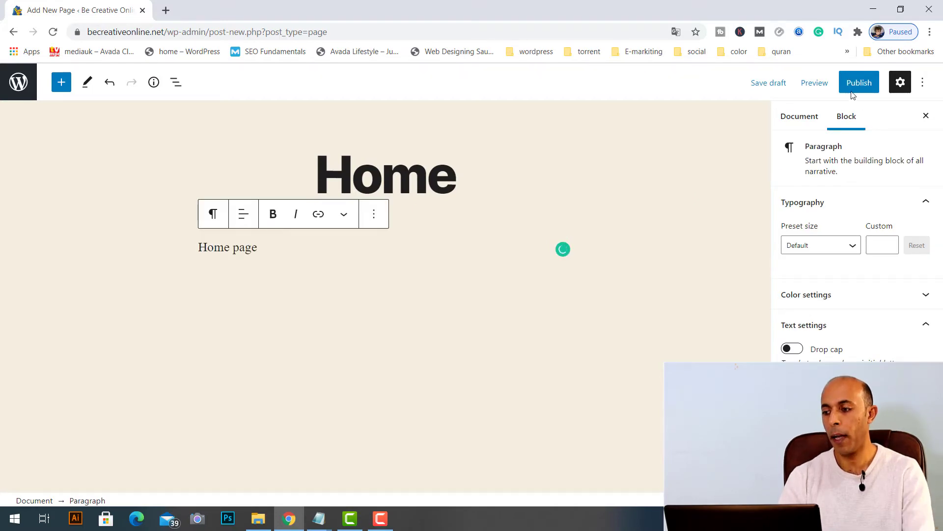
click(861, 85)
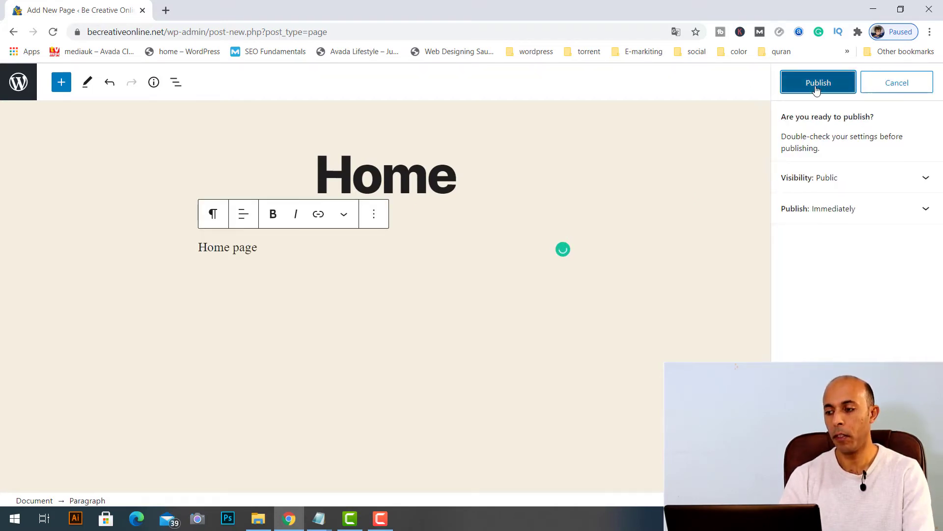
click(817, 85)
click(19, 84)
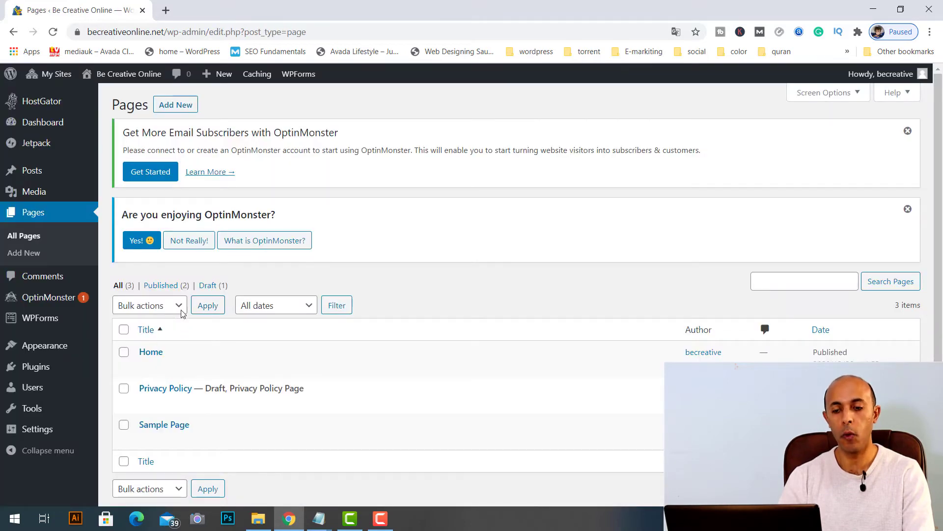
- Create and publish a page titled "about us" with the body text "about us", and return to the pages list
click(177, 107)
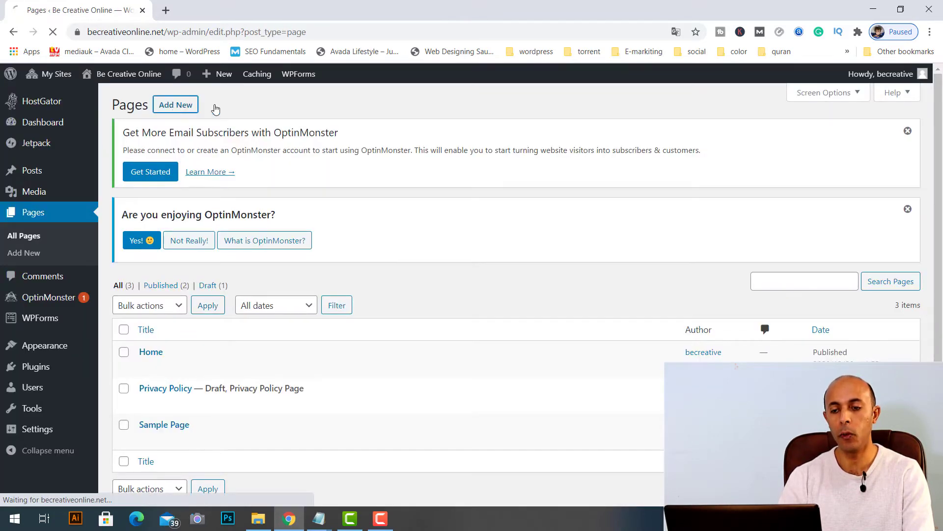
text(about us)
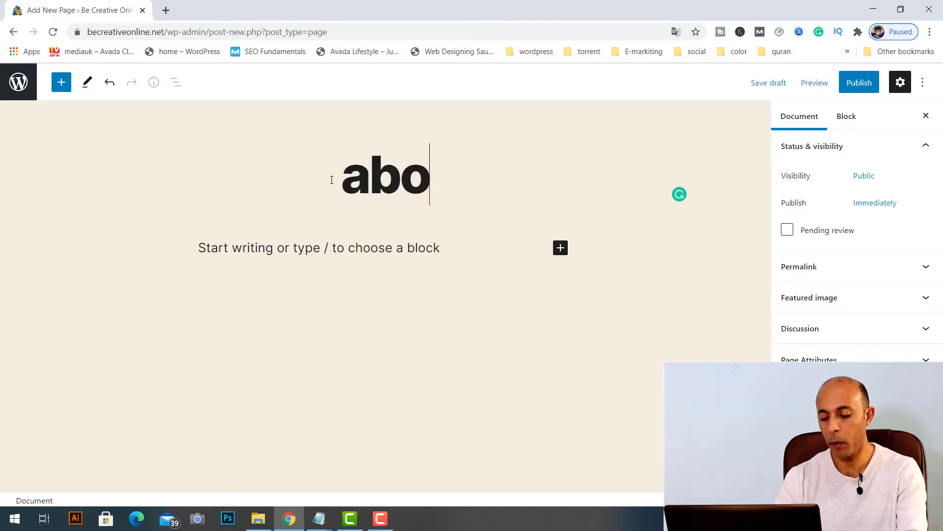
click(294, 251)
text(about us)
click(855, 83)
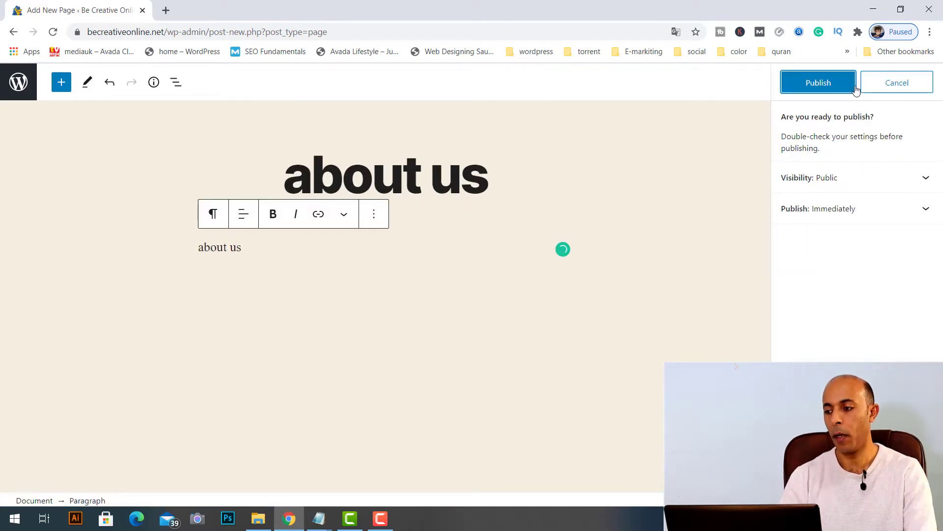
click(828, 86)
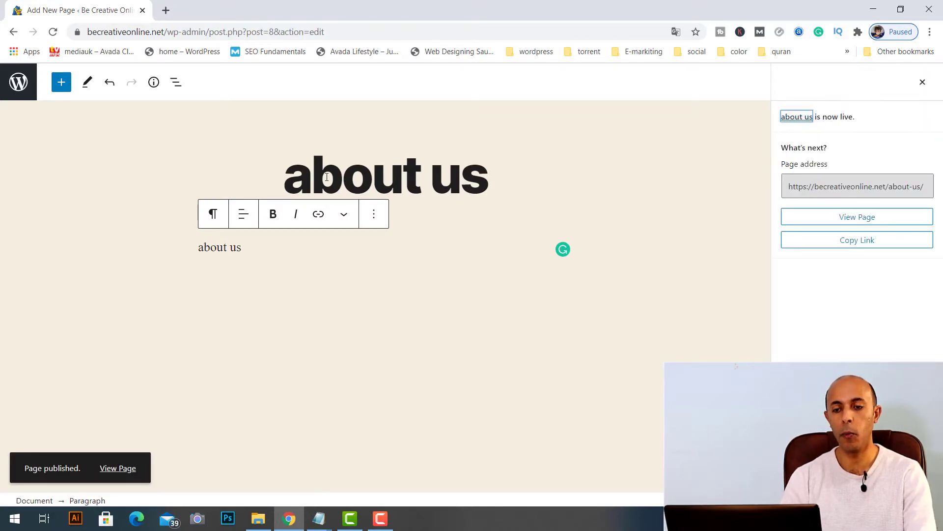
click(19, 82)
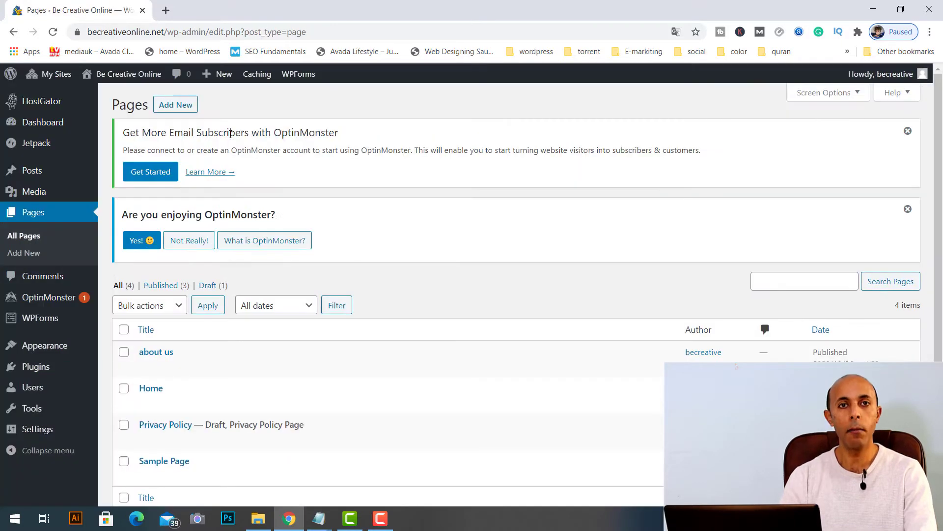
- Create and publish a page titled "blog" with no body text, and return to the pages list
click(182, 111)
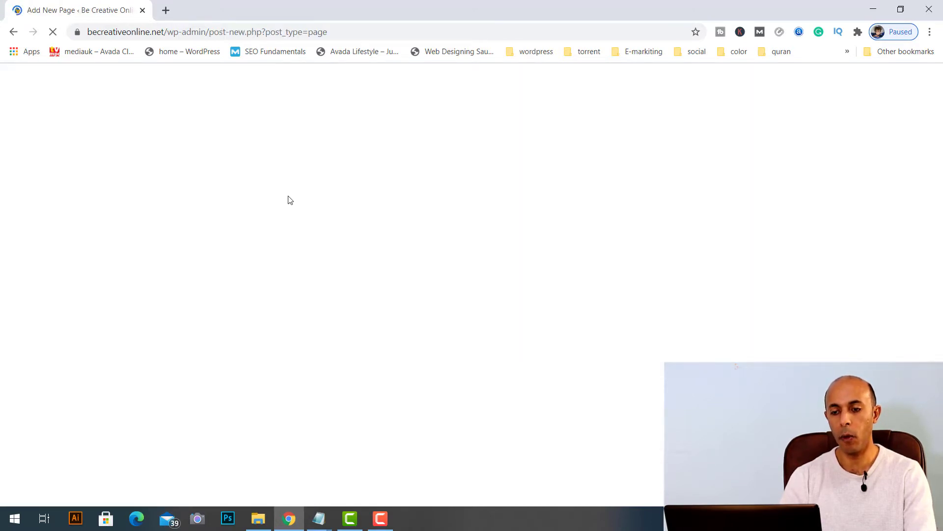
text(b)
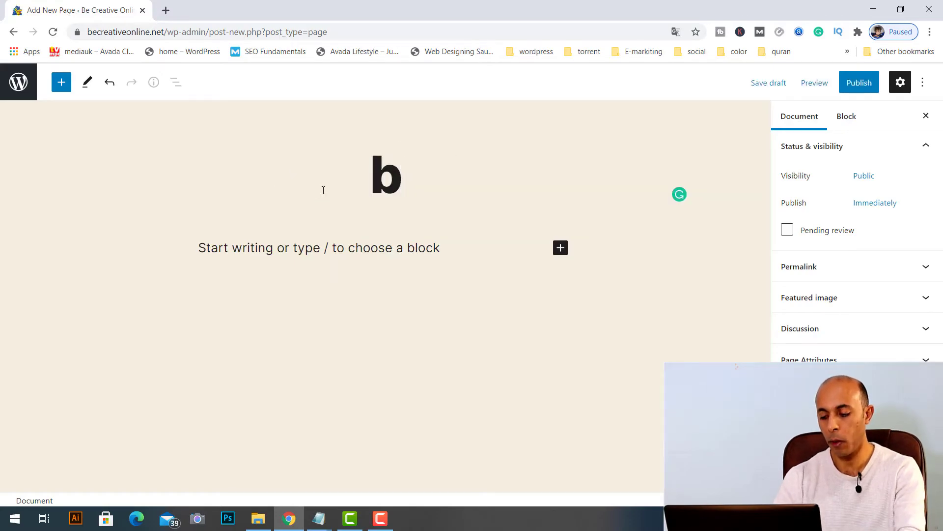
text(log)
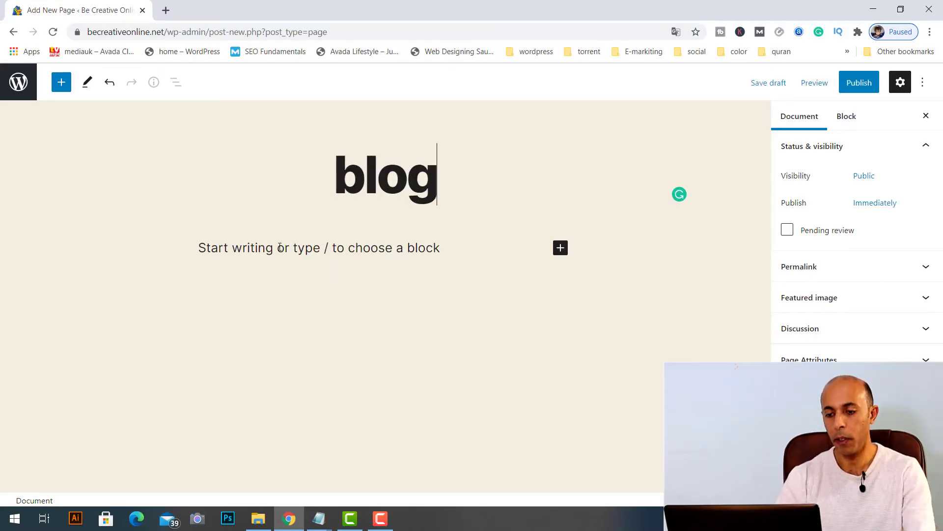
click(279, 247)
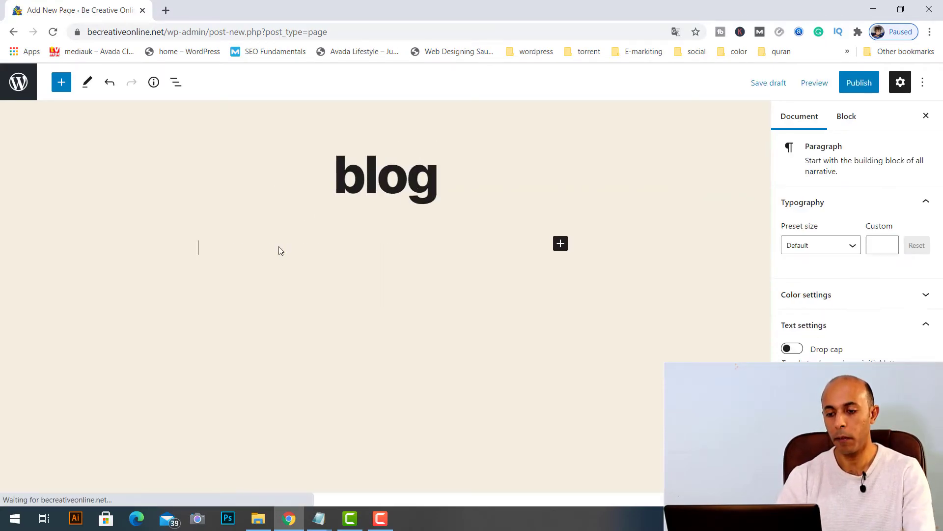
click(860, 83)
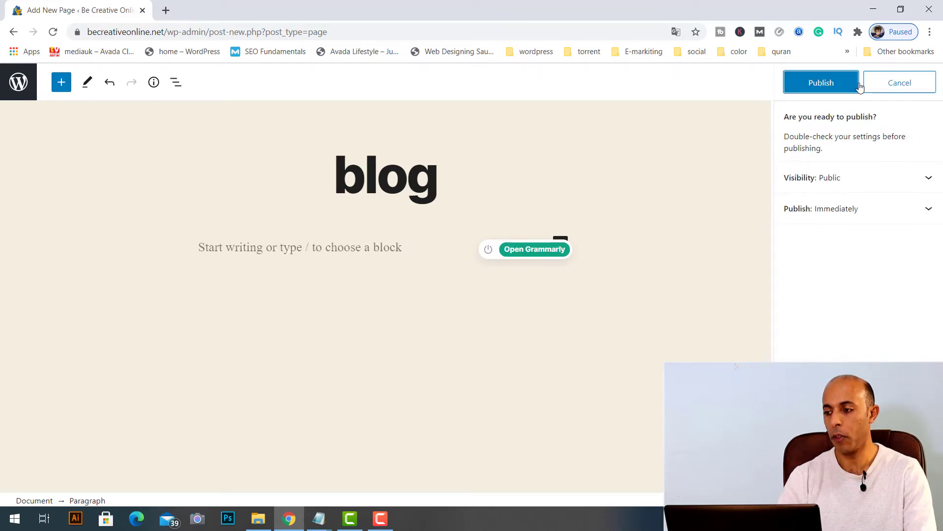
click(819, 84)
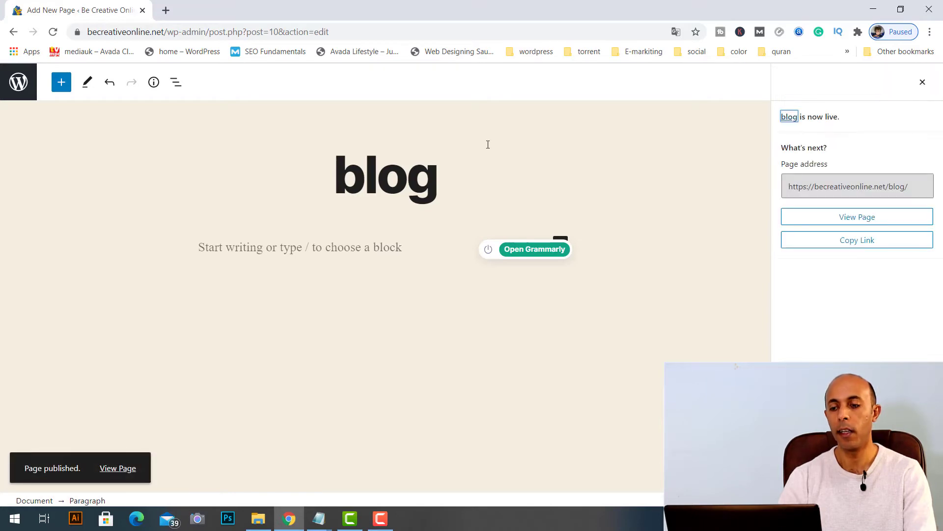
click(18, 84)
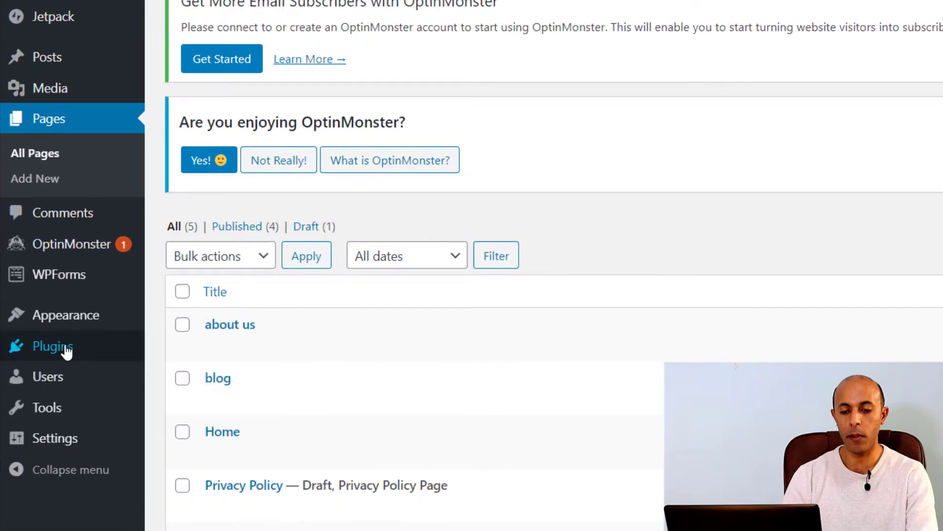
- Create a navigation menu named "main" in the site's appearance settings
mouse_move(62, 345)
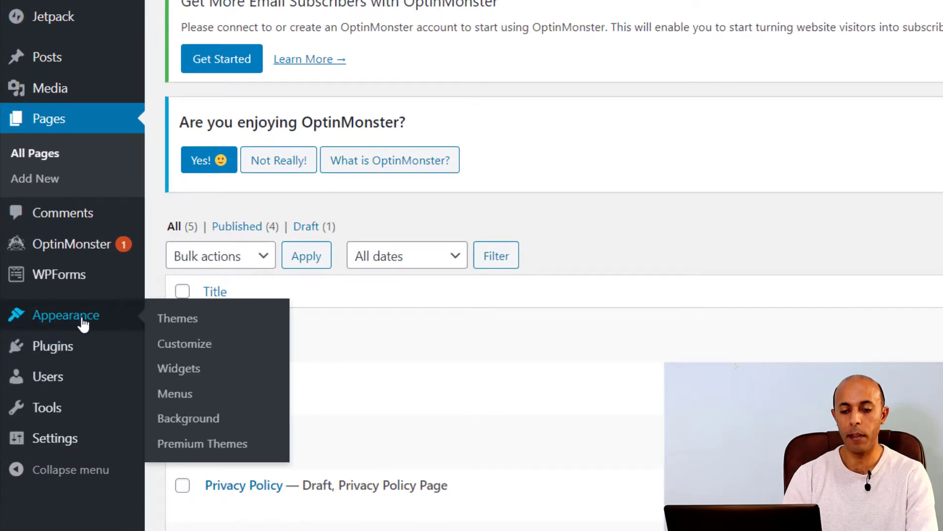
click(187, 402)
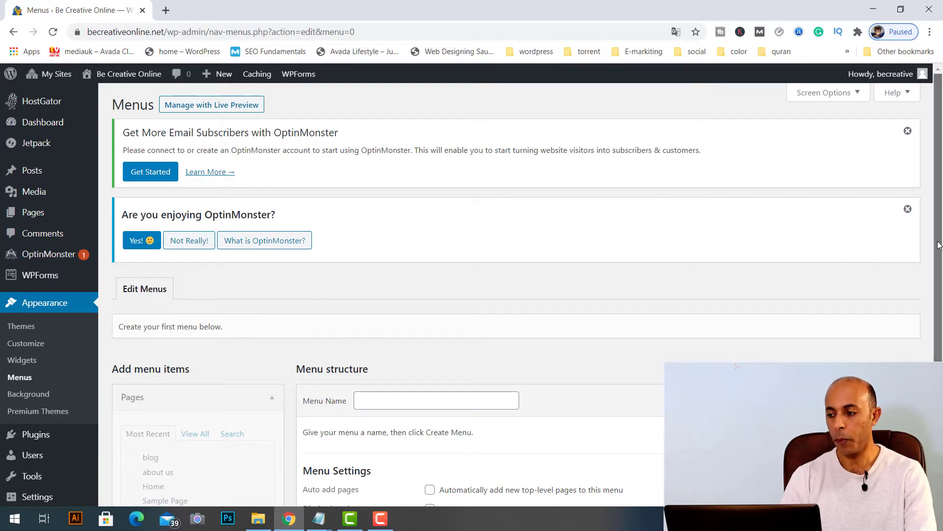
drag(939, 246, 939, 338)
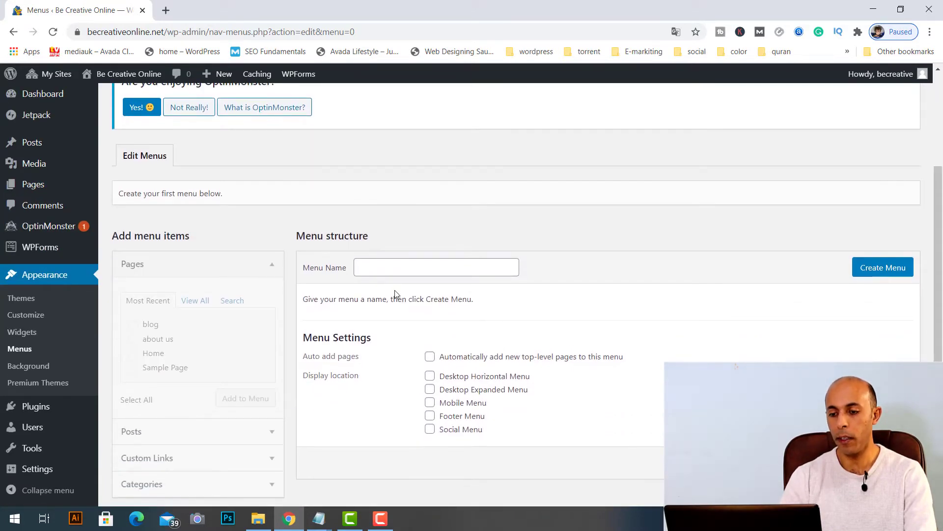
click(395, 271)
text(main)
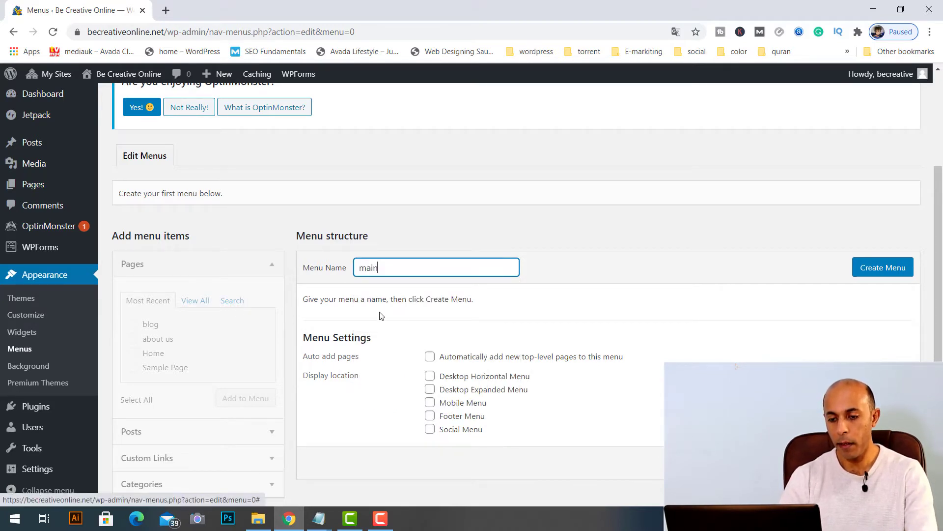
click(584, 307)
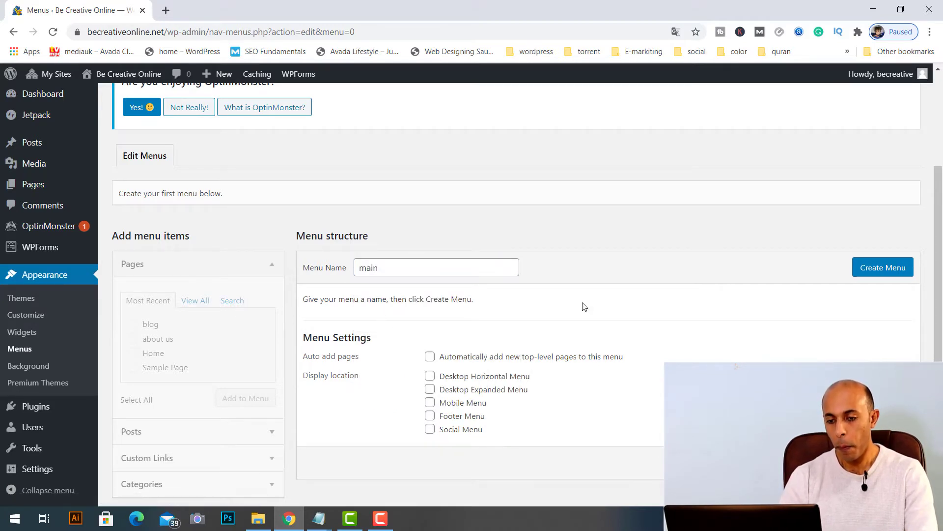
click(883, 268)
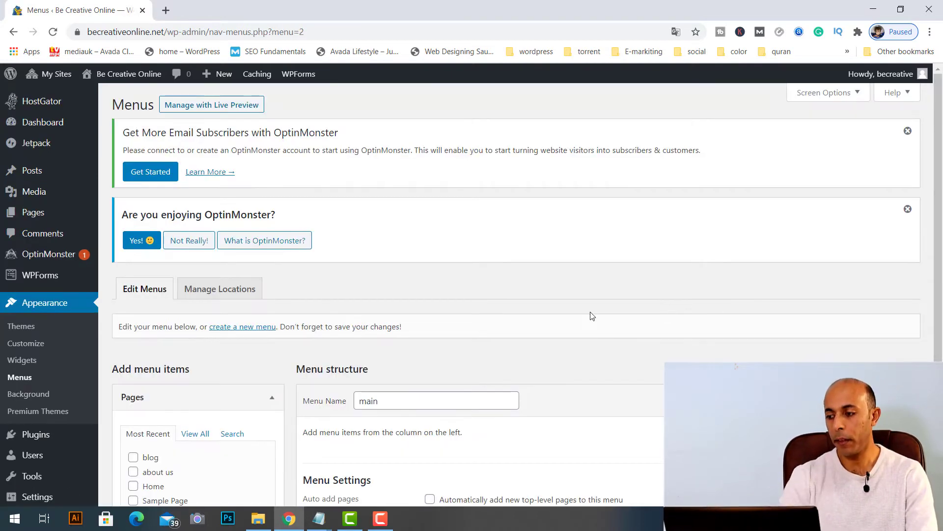
- Add the blog, about us and Home pages to the "main" menu
scroll(407, 388, down, 3)
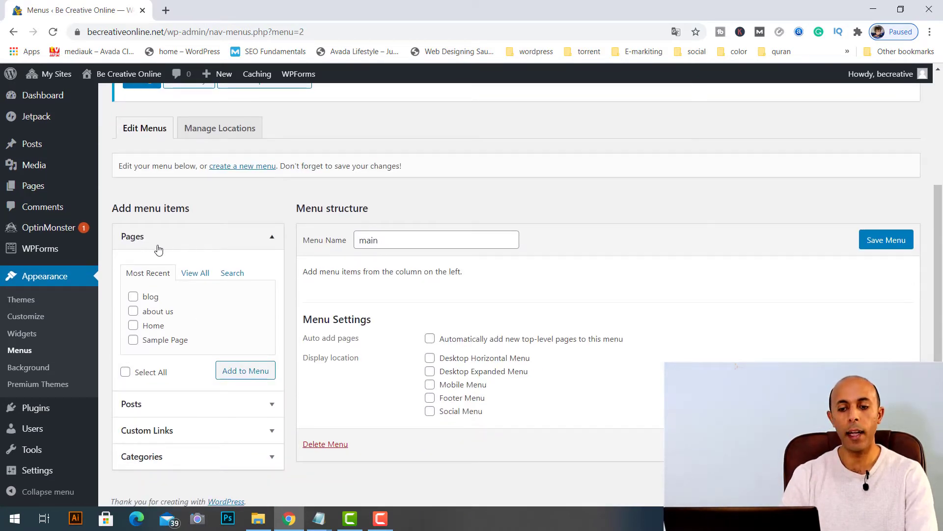
click(134, 299)
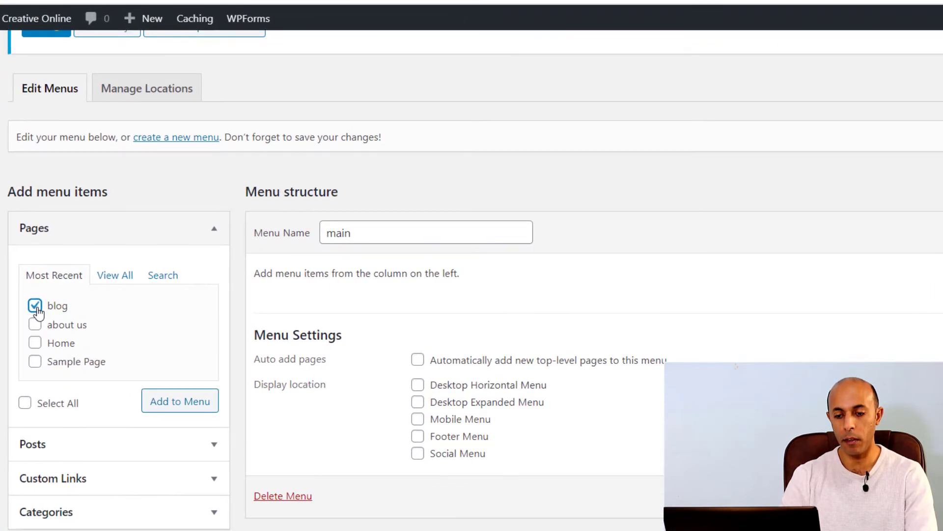
click(35, 325)
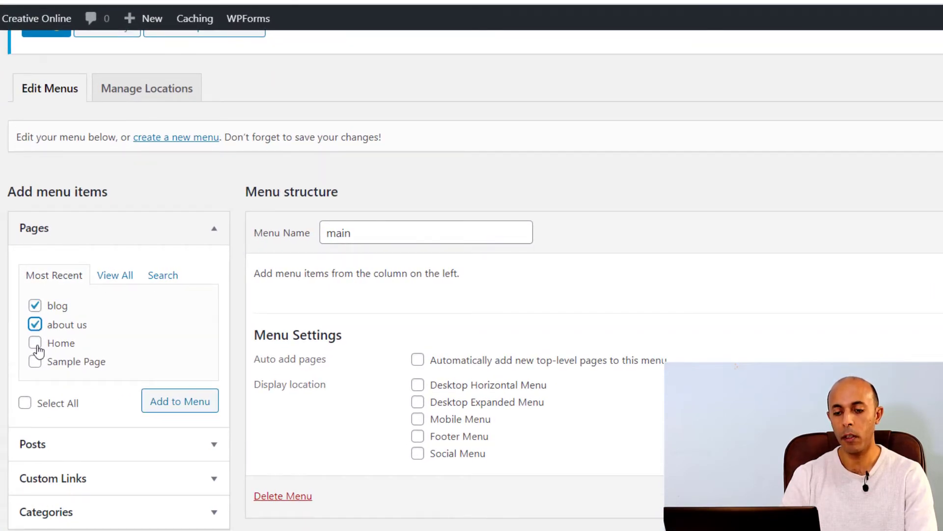
click(38, 350)
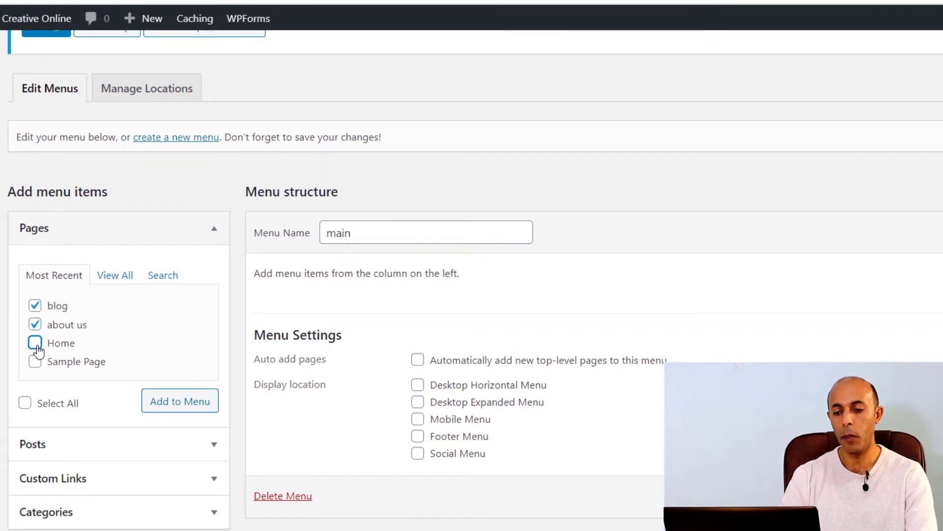
click(180, 404)
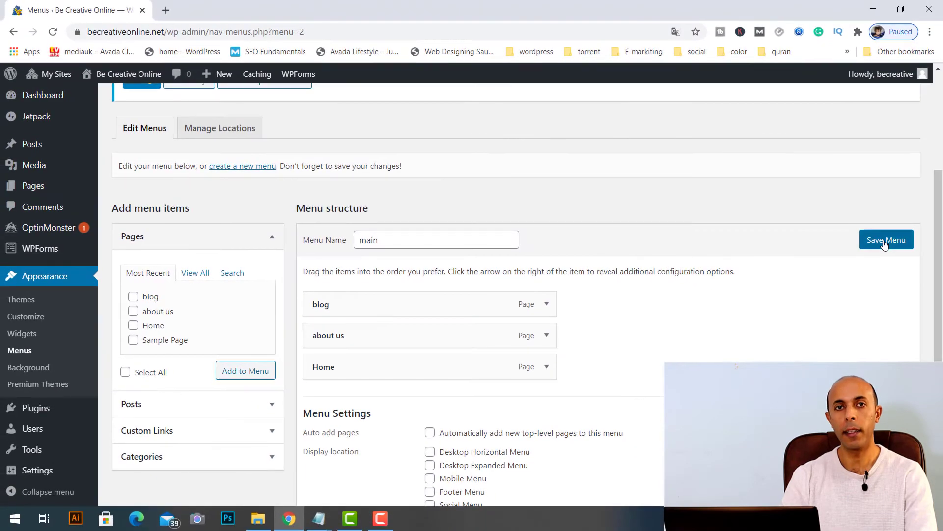
- Save the "main" menu and open the site's Reading settings
click(884, 241)
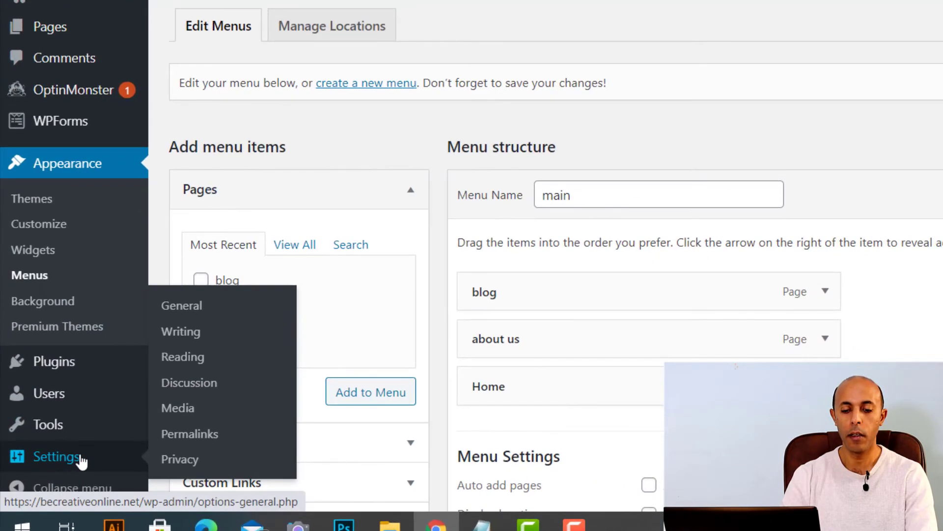
click(53, 471)
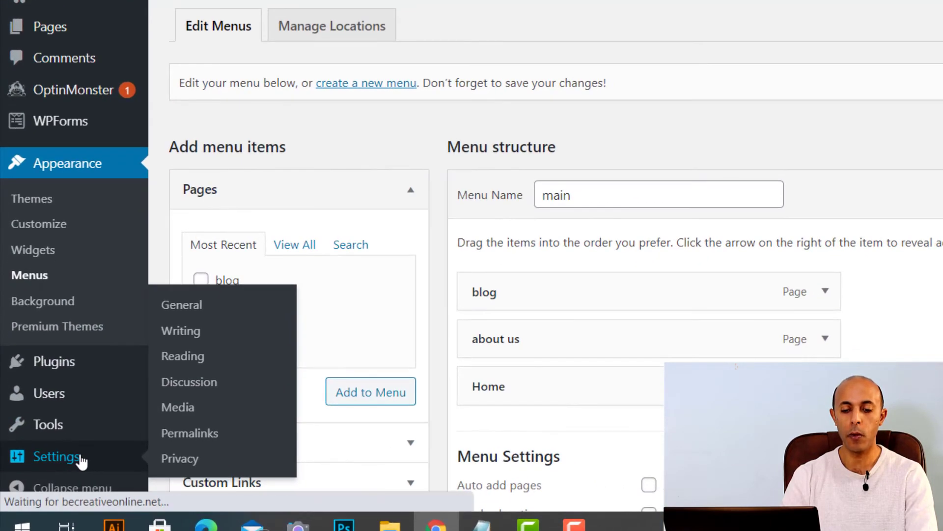
click(196, 364)
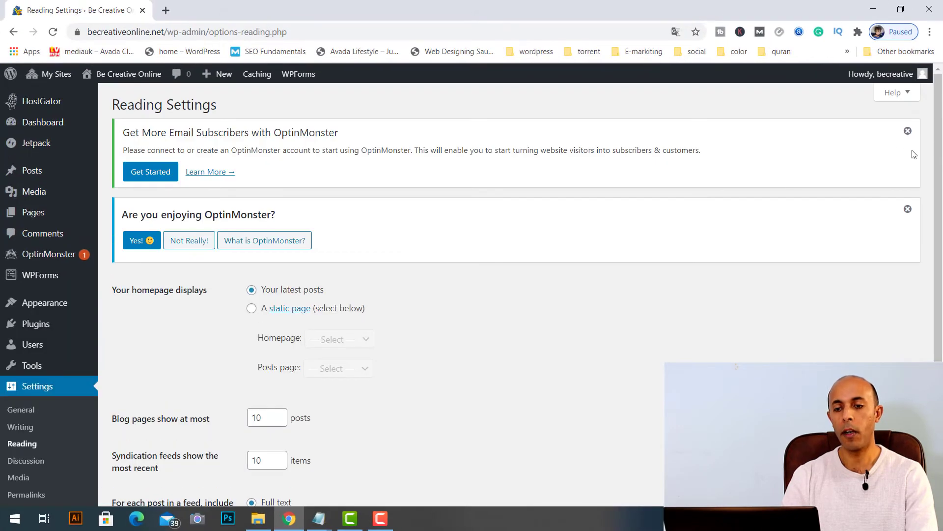
scroll(461, 250, down, 2)
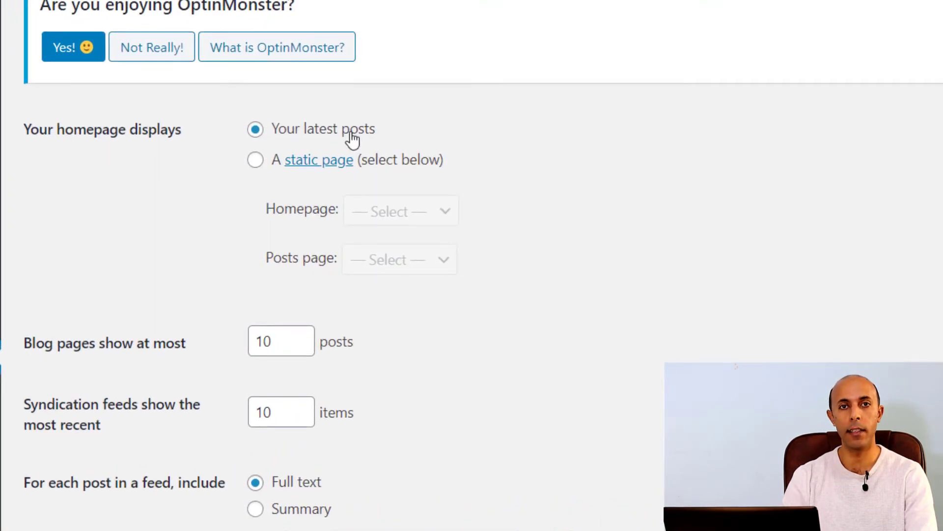
- Make the homepage display a static page, with Home as the homepage and blog as the posts page, and save the settings
click(255, 161)
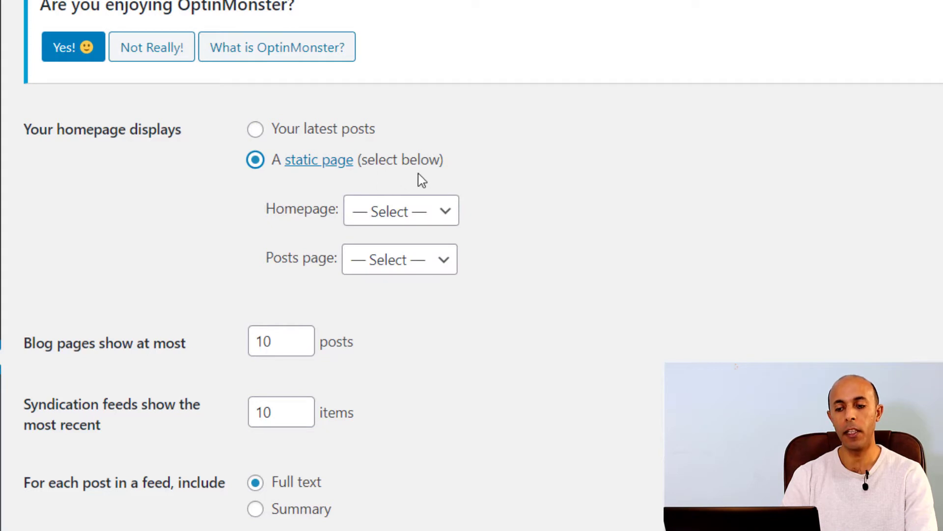
click(428, 222)
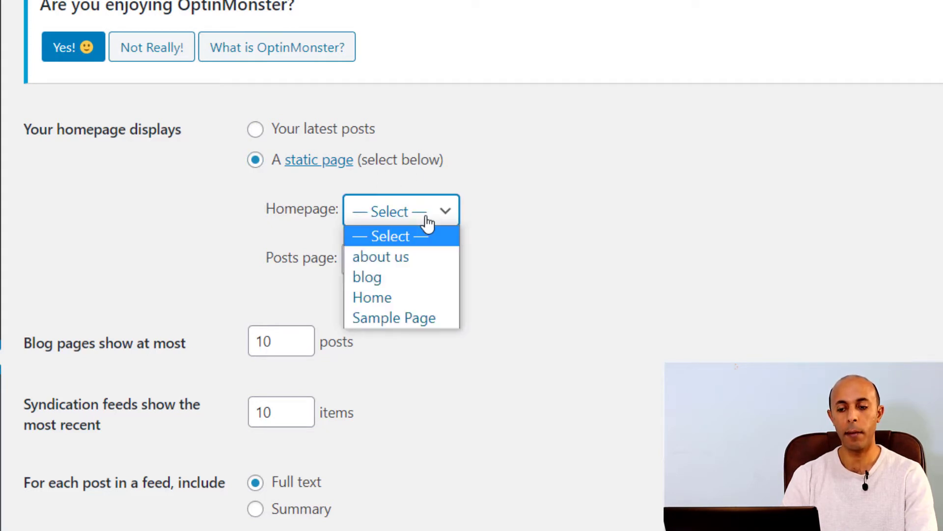
click(403, 299)
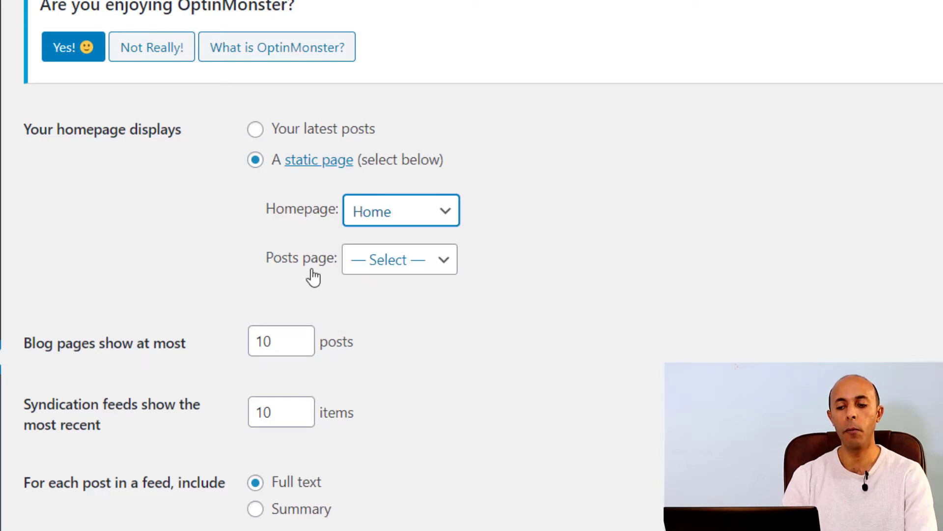
click(400, 265)
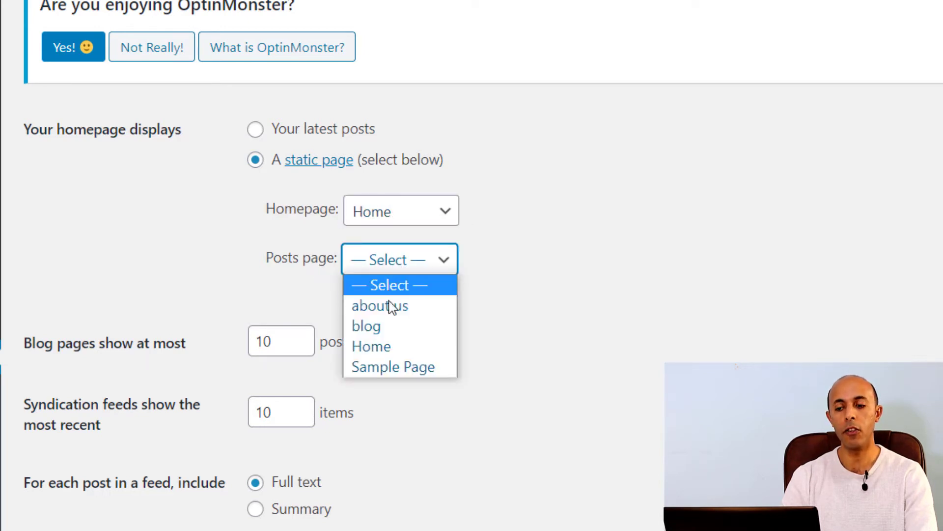
click(401, 338)
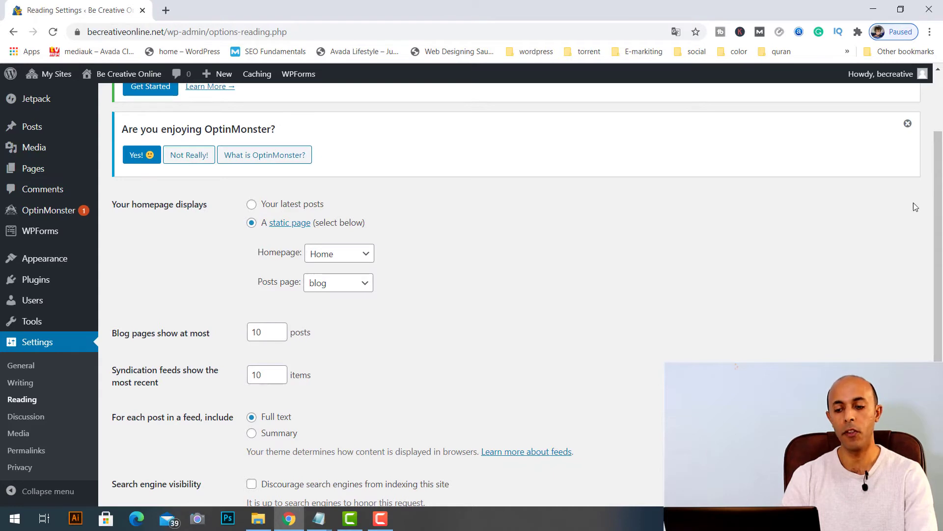
drag(939, 274, 941, 339)
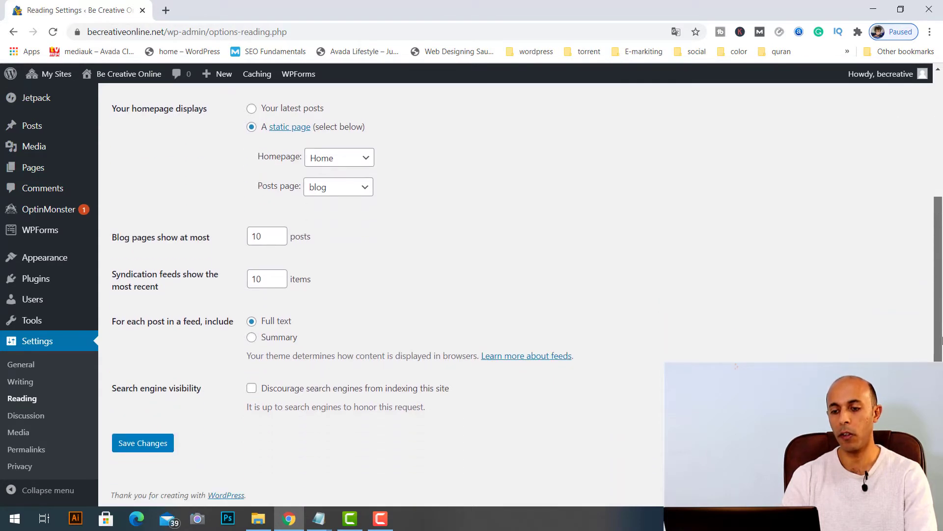
click(148, 444)
- Visit the live site in a new browser tab and look through its about us, blog and Home pages
mouse_move(94, 122)
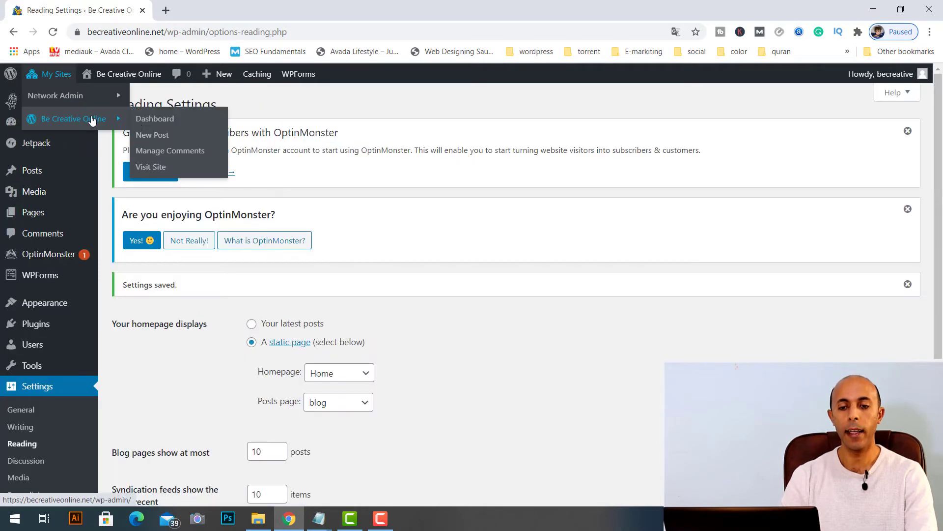
right_click(152, 170)
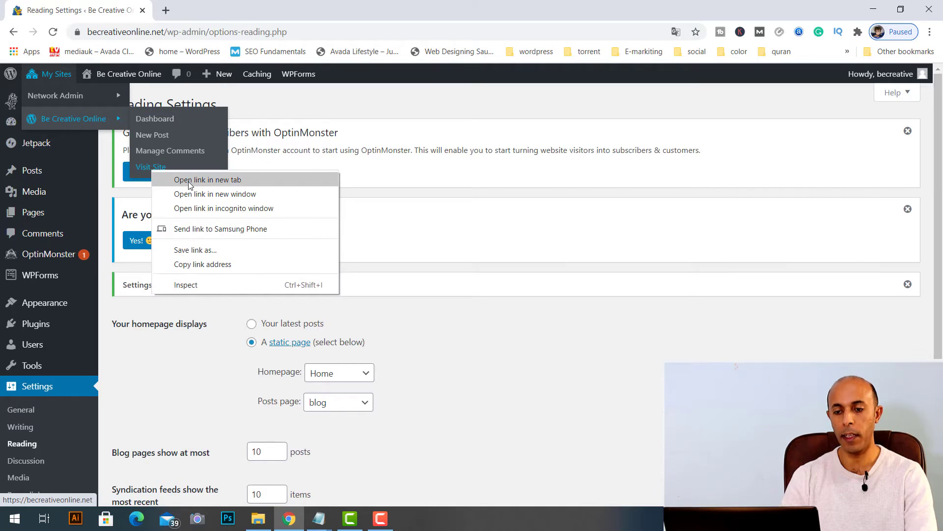
click(207, 179)
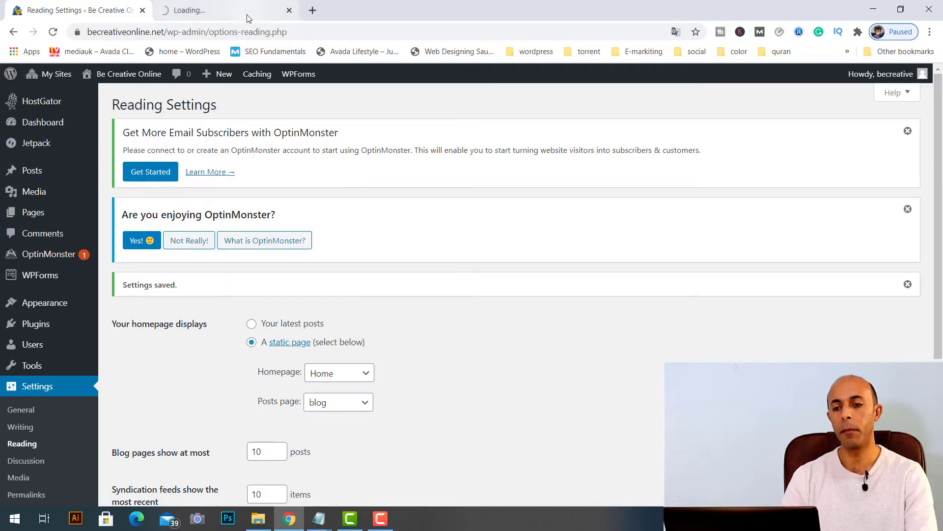
key(ctrl+Tab)
click(664, 120)
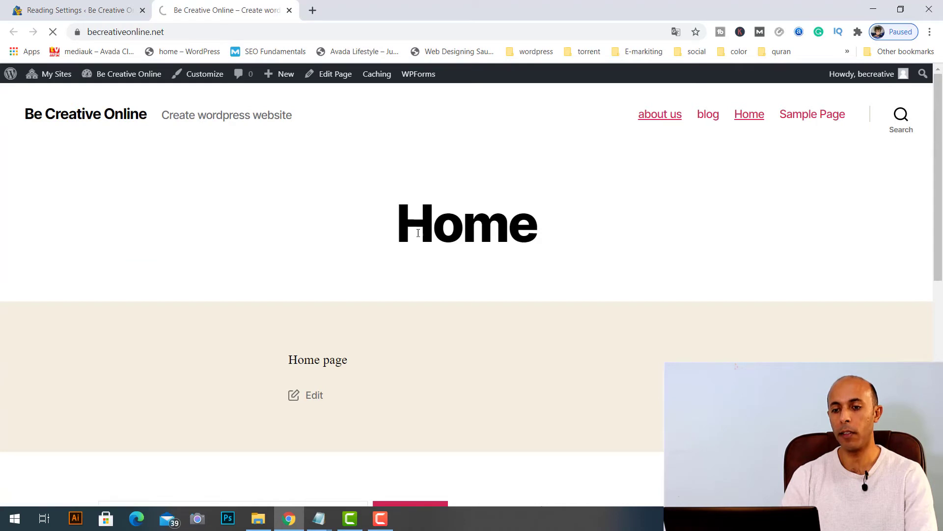
click(708, 114)
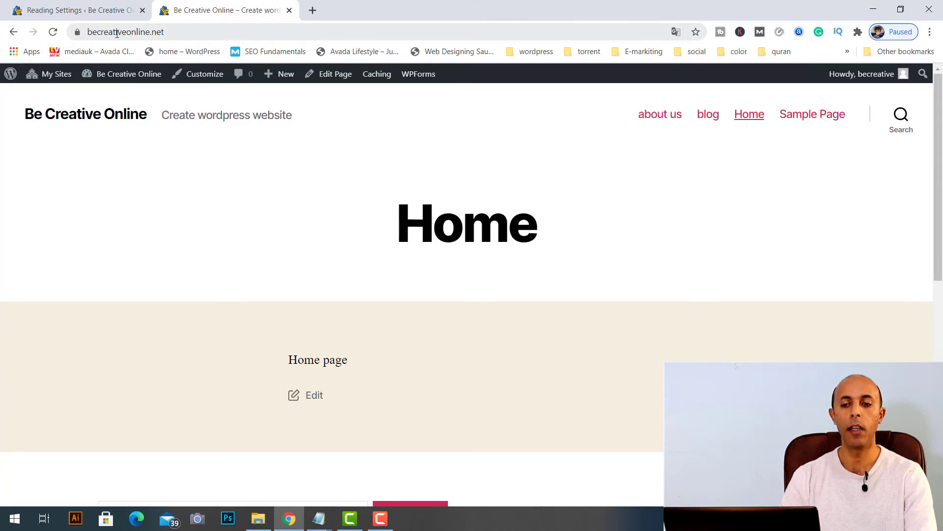
click(662, 120)
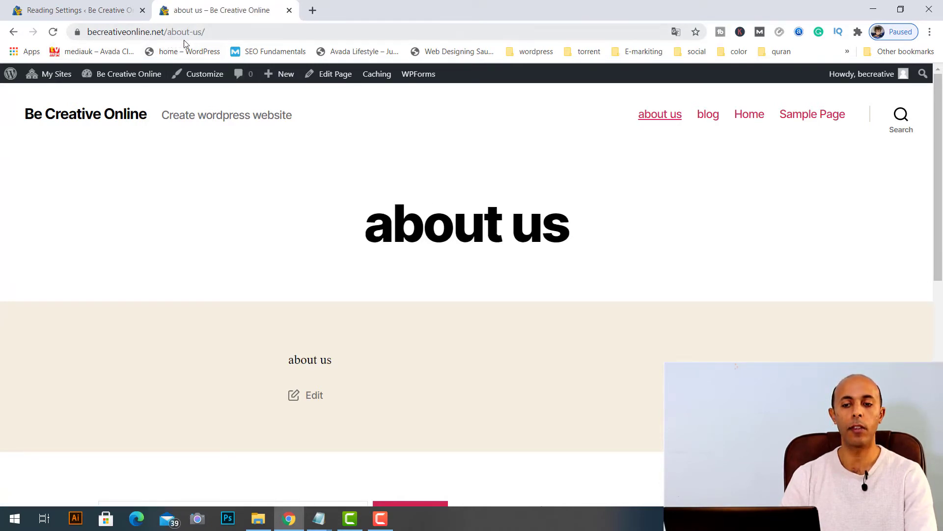
click(753, 122)
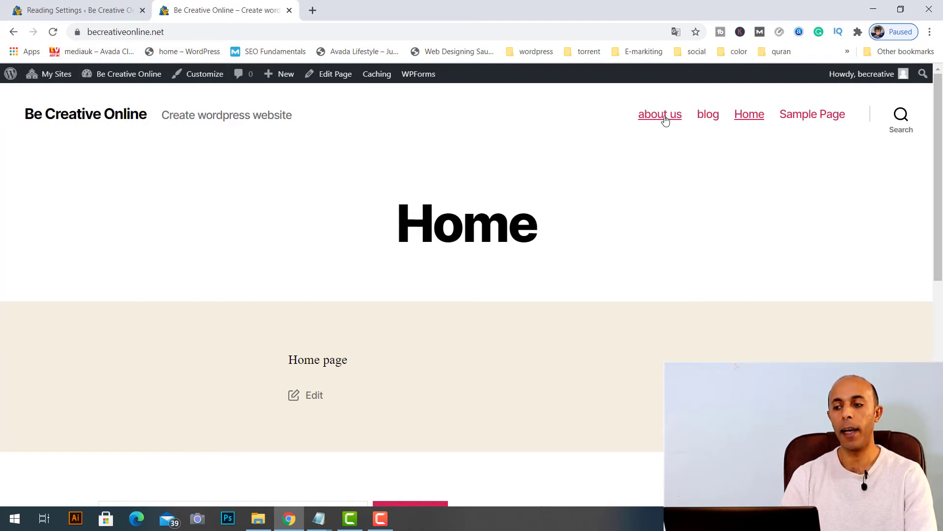
- Set the static homepage to "about us" in the Reading settings, save the change, and check the live site's front page and Home link
click(61, 13)
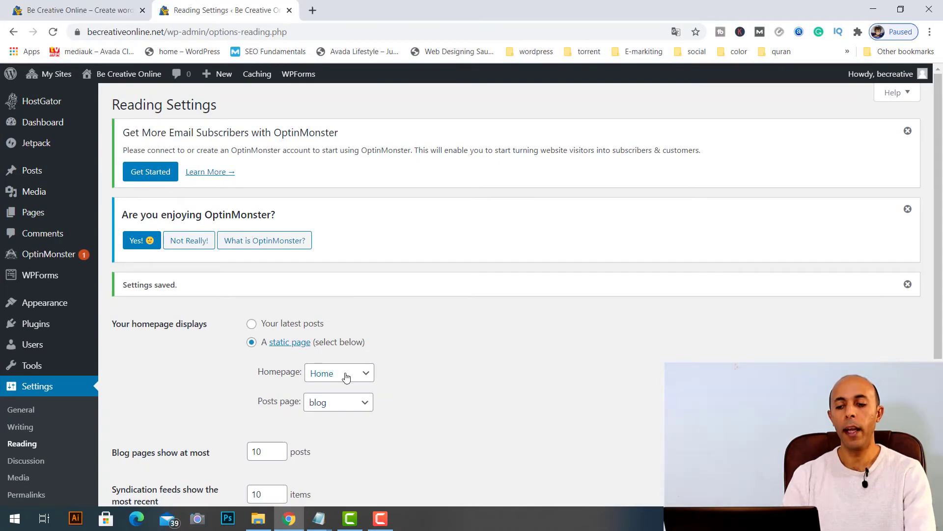
click(348, 375)
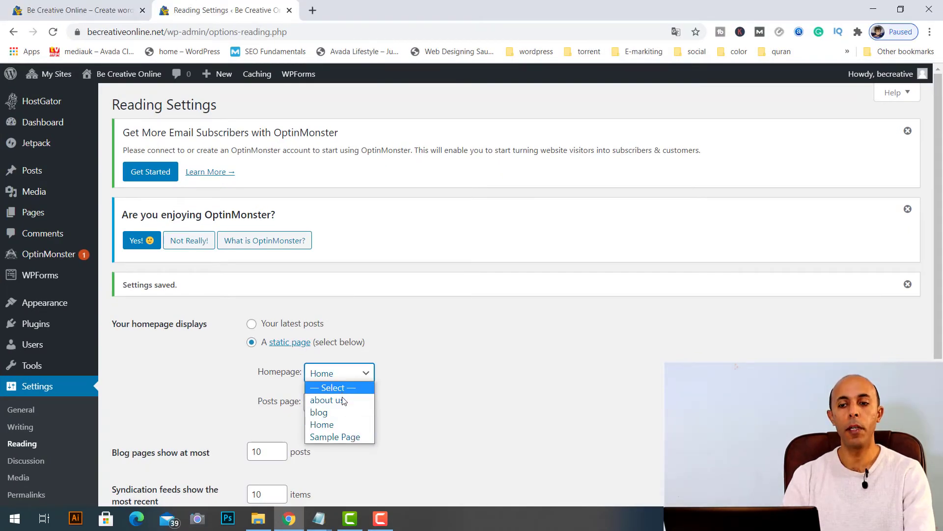
click(345, 401)
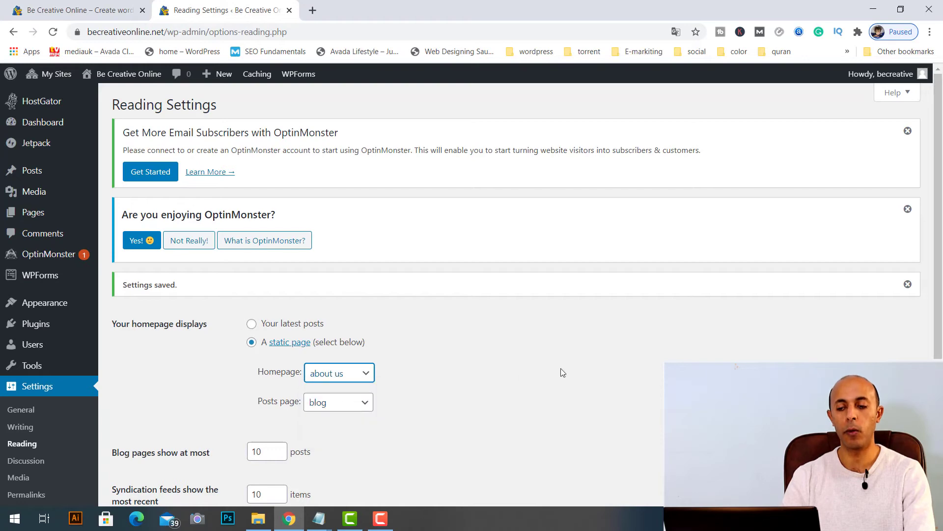
click(644, 366)
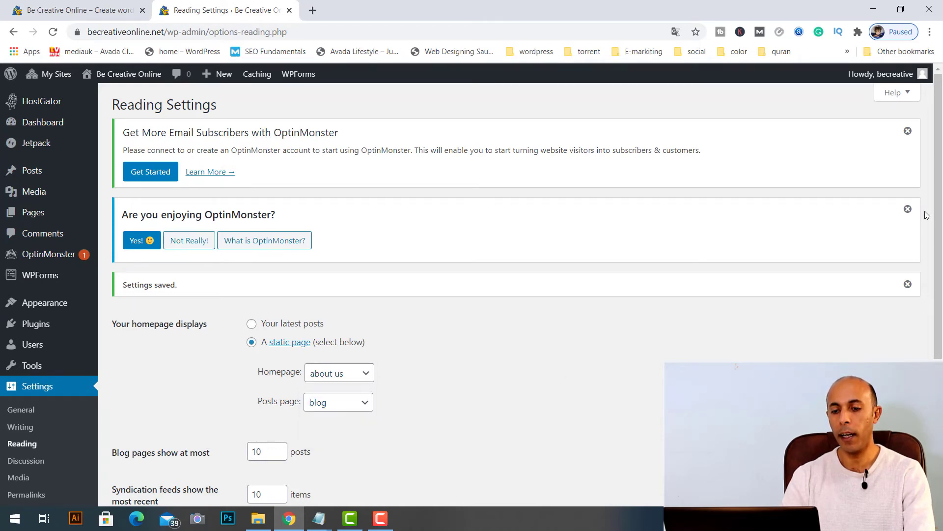
scroll(936, 228, down, 5)
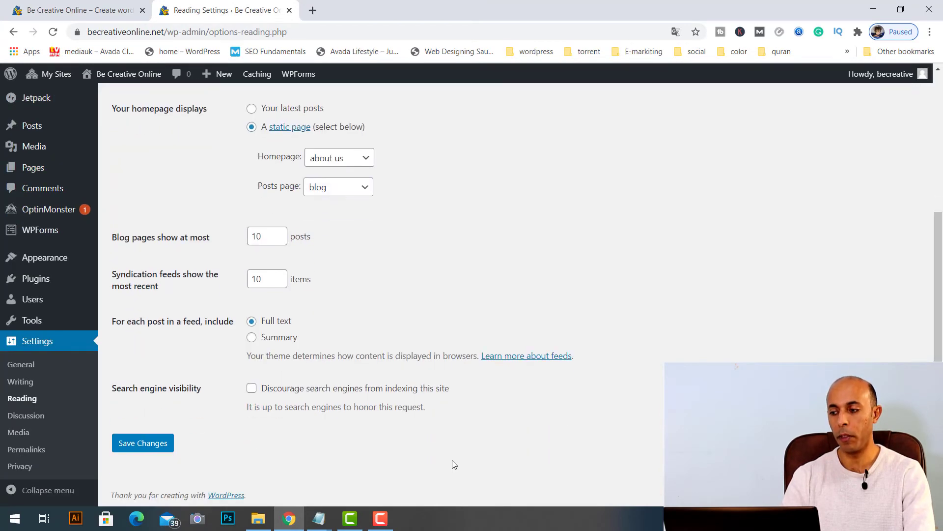
click(156, 448)
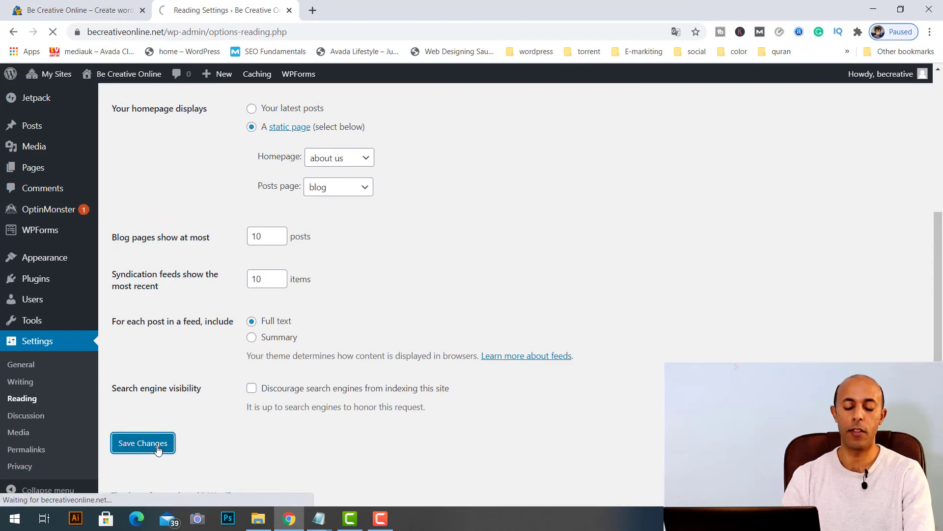
click(78, 9)
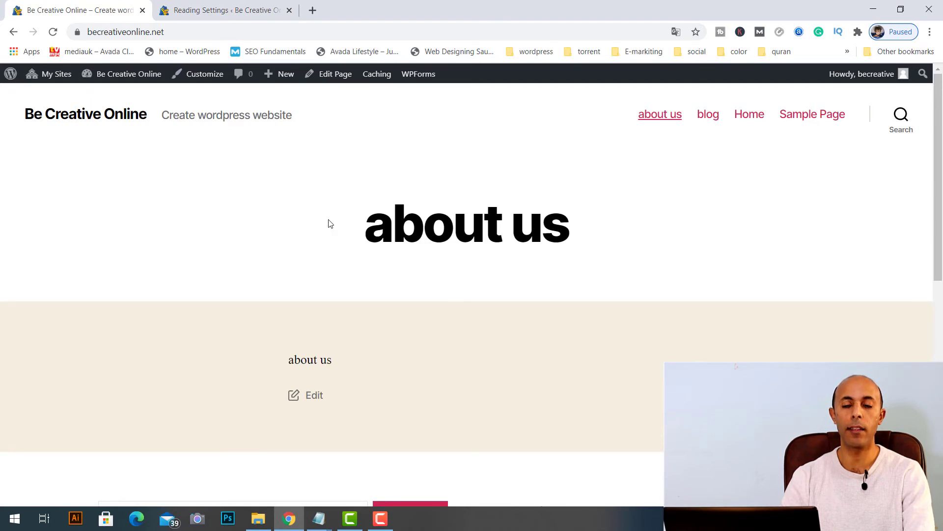
click(750, 114)
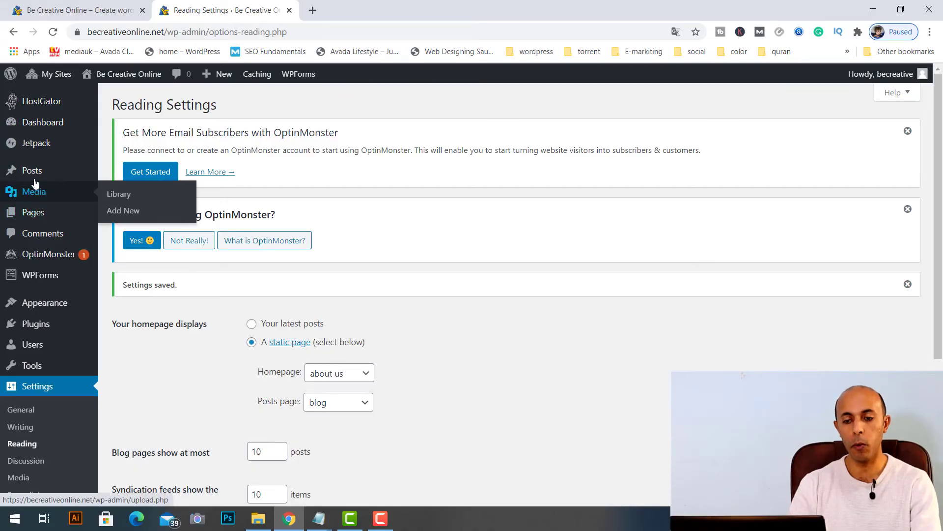
- Start a new post titled "new post" with the body text "test post"
mouse_move(37, 178)
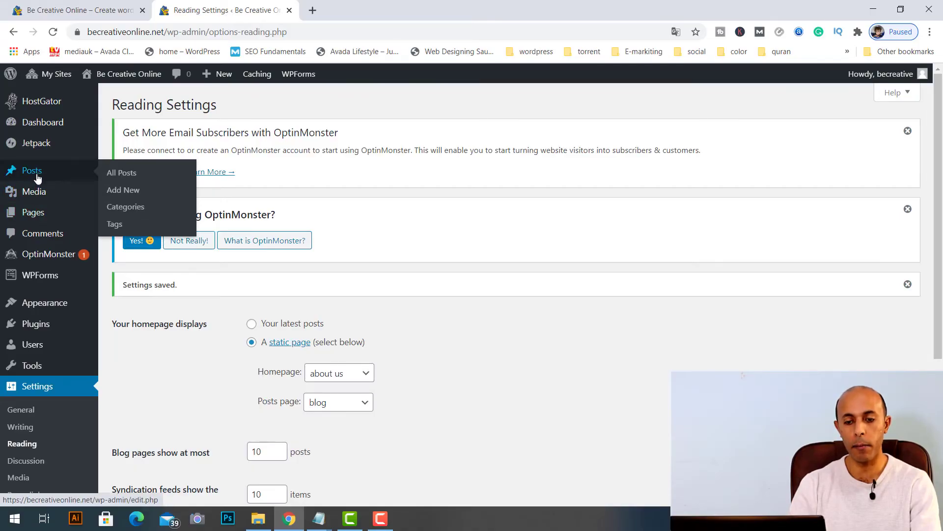
click(134, 196)
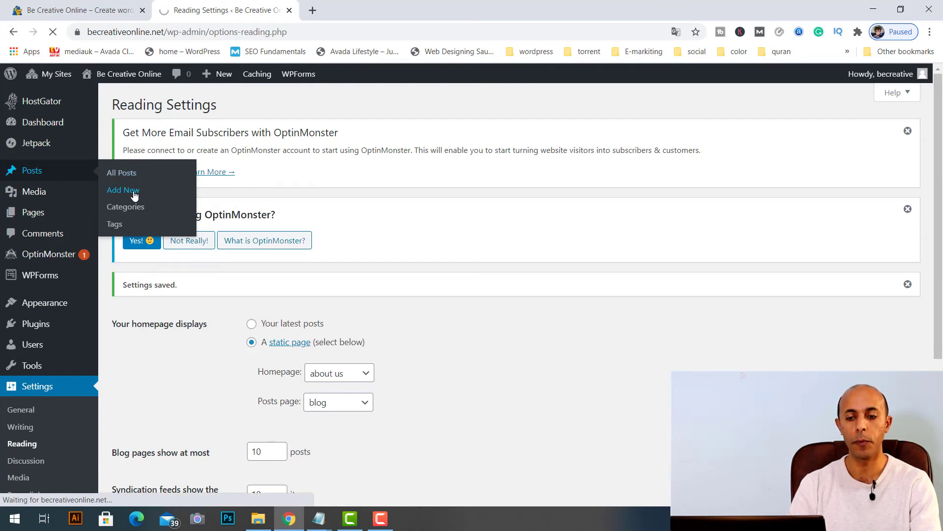
text(new po)
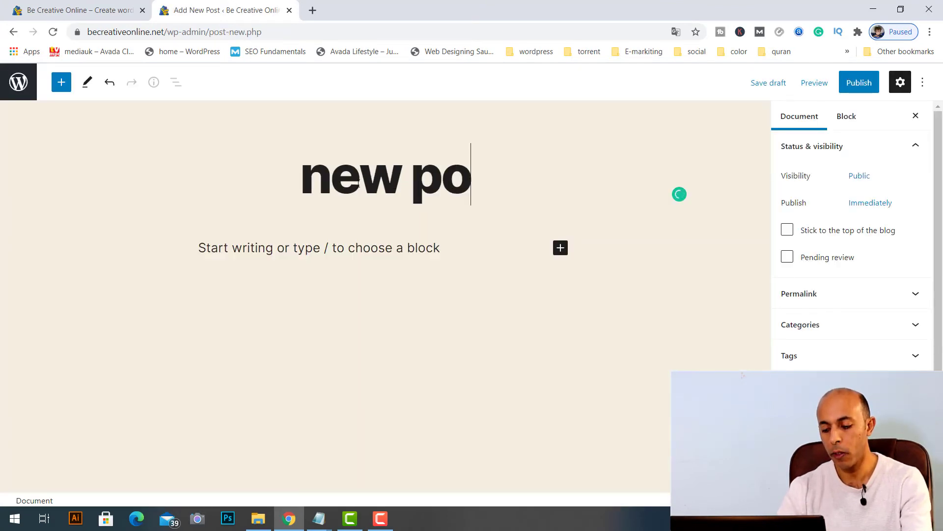
text(st)
click(285, 248)
text(test)
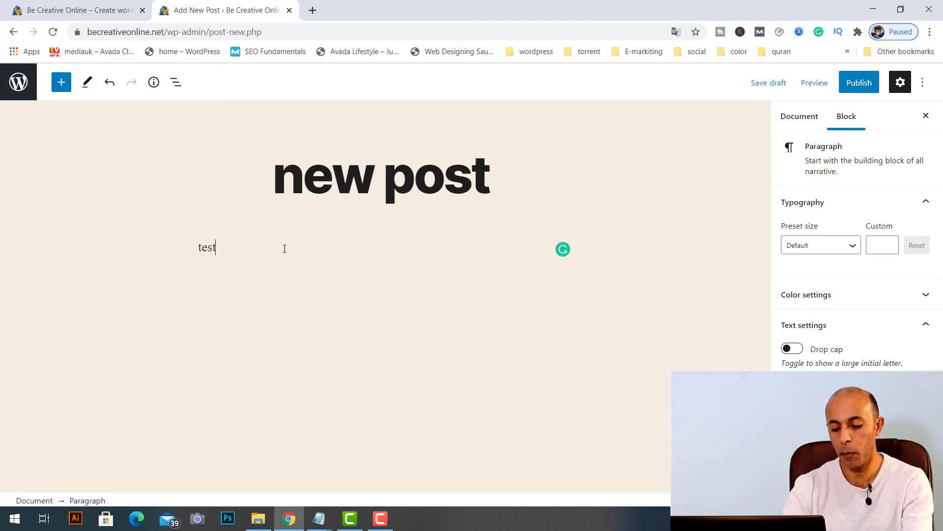
text( post)
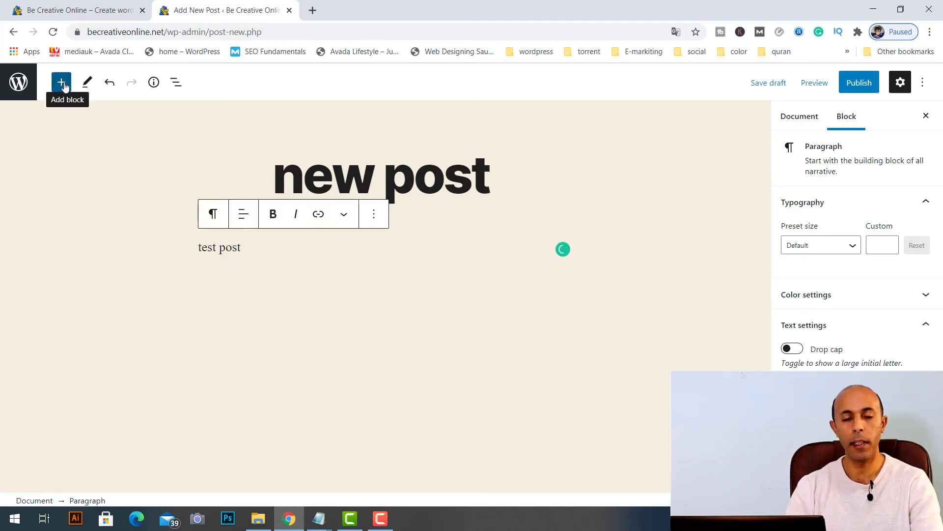
- Add an image block below the "test post" text and upload wordpress-1810632.jpg from the Downloads folder into it
click(63, 84)
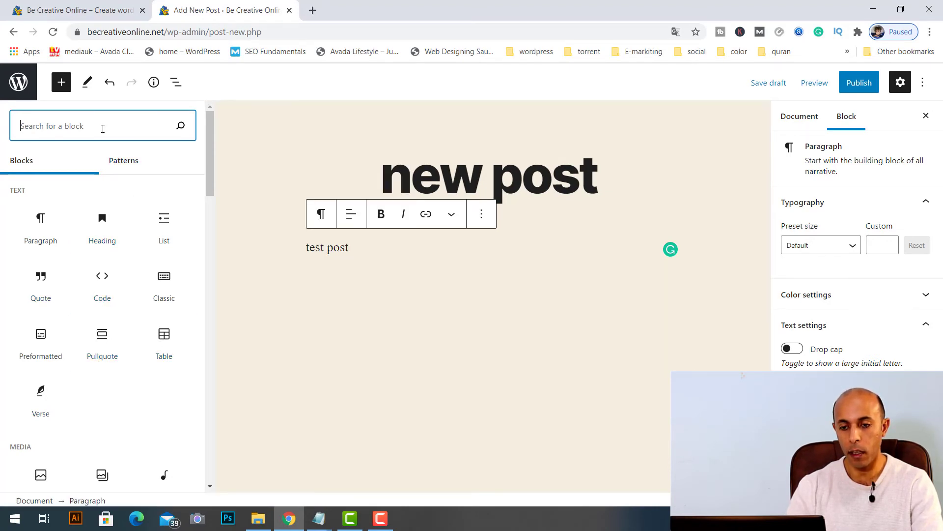
text(ima)
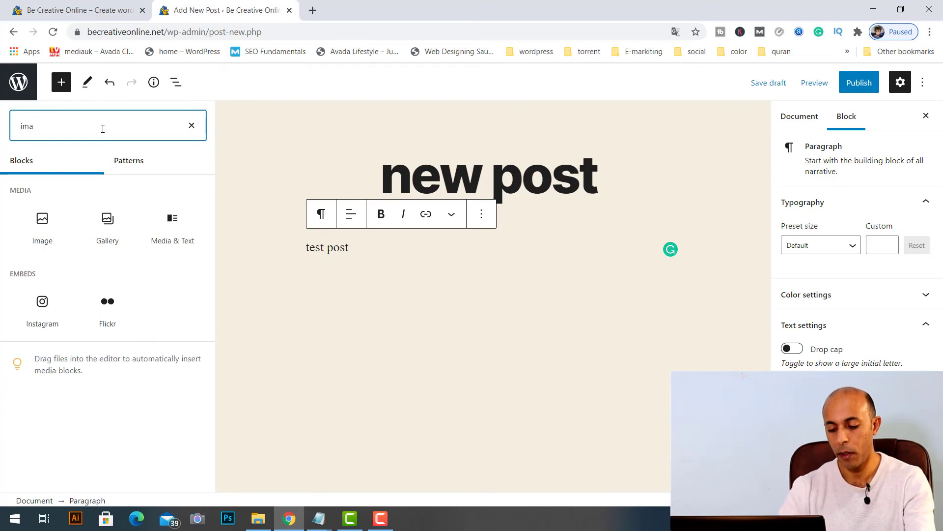
click(44, 219)
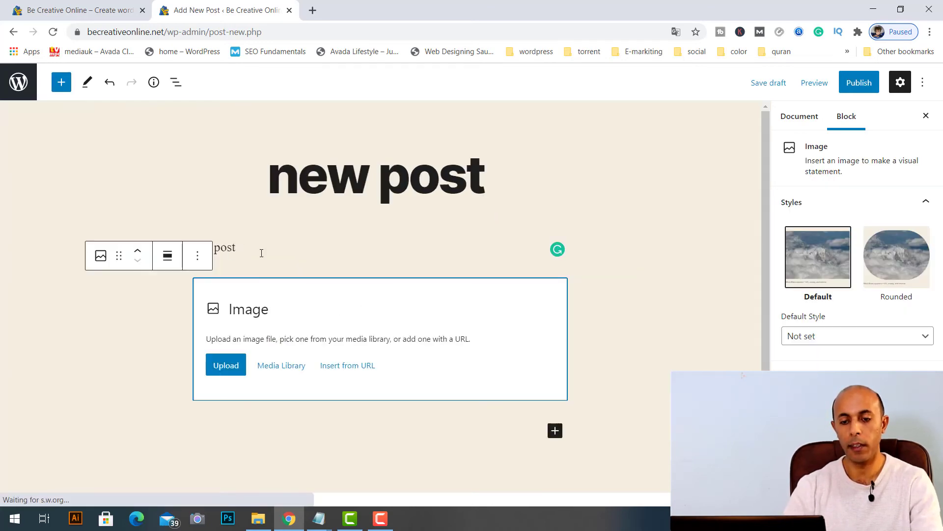
click(236, 366)
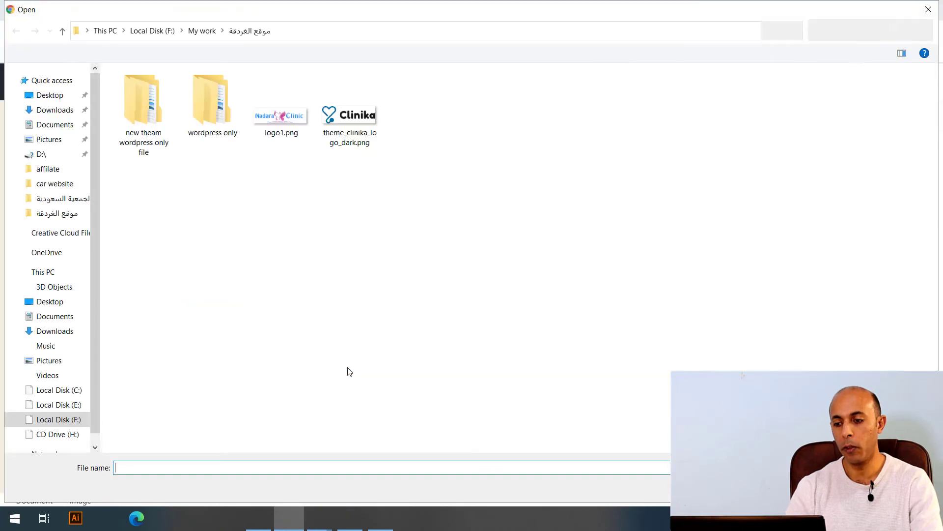
click(54, 110)
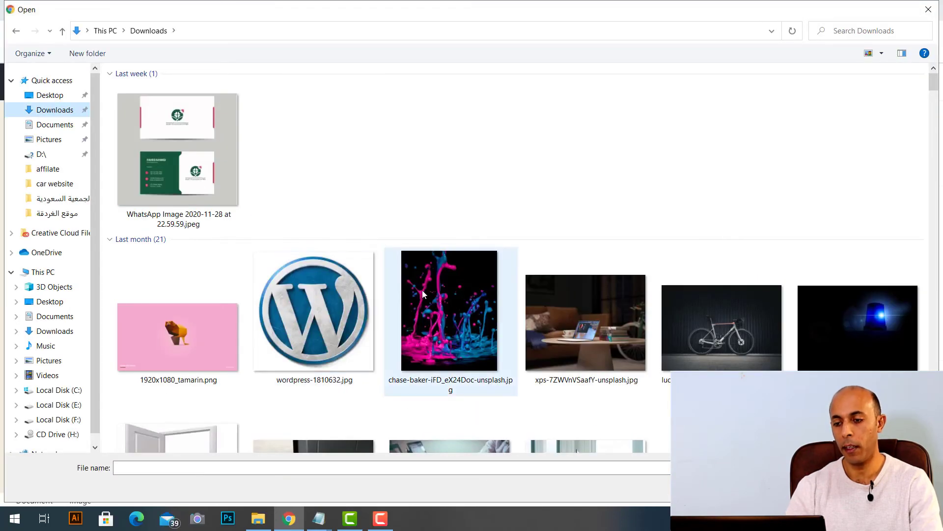
click(305, 330)
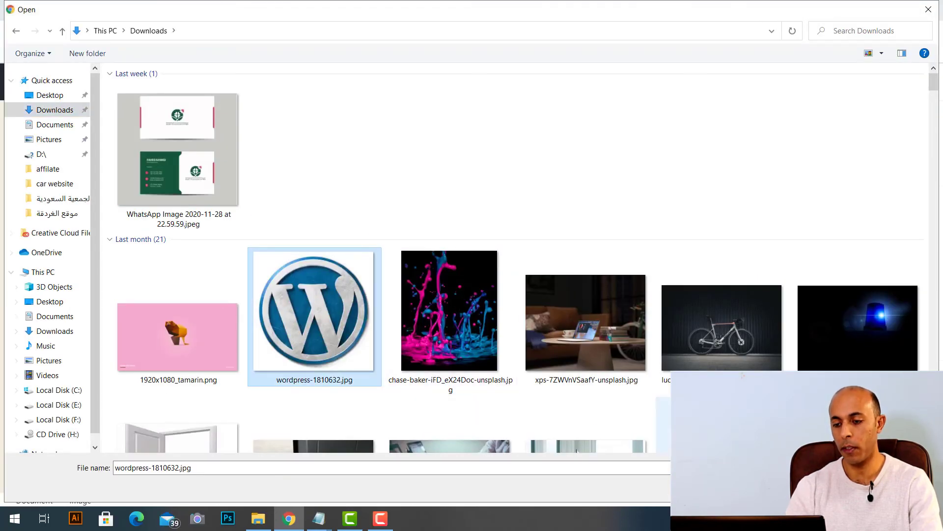
key(Return)
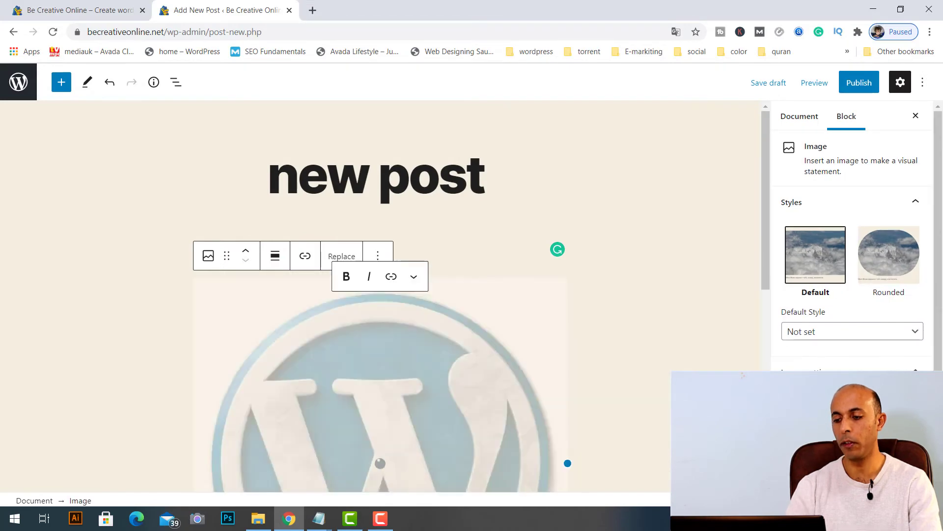
- Publish the post and return to the list of all posts
click(859, 85)
click(806, 84)
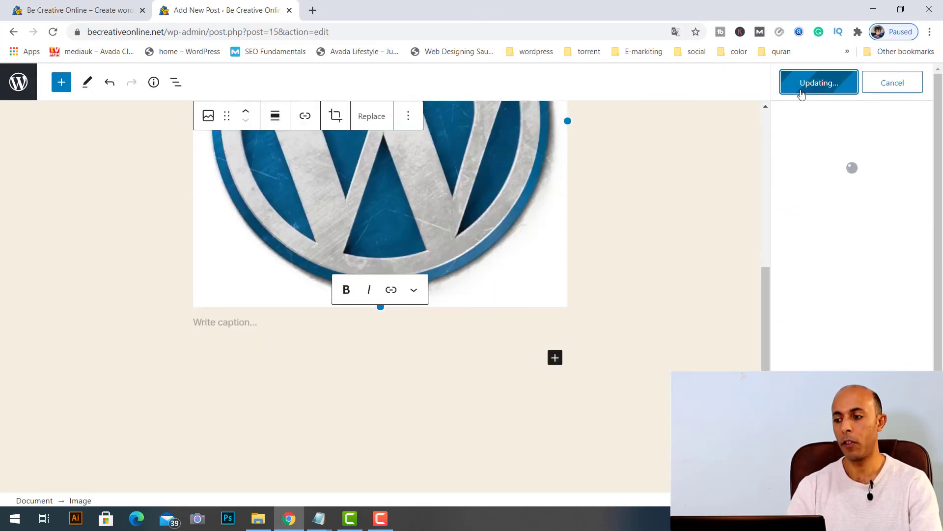
click(18, 81)
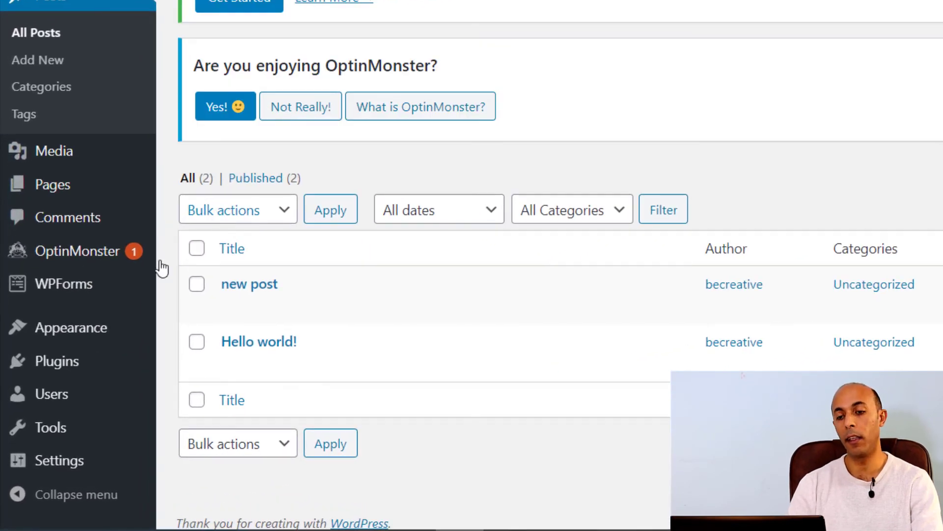
- Set the homepage to display your latest posts in the Reading settings and save the change
mouse_move(113, 336)
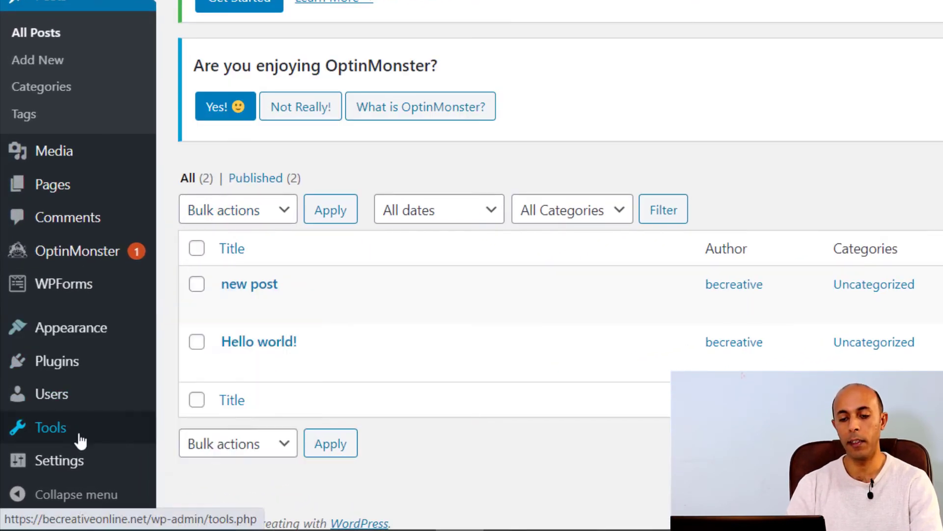
mouse_move(89, 463)
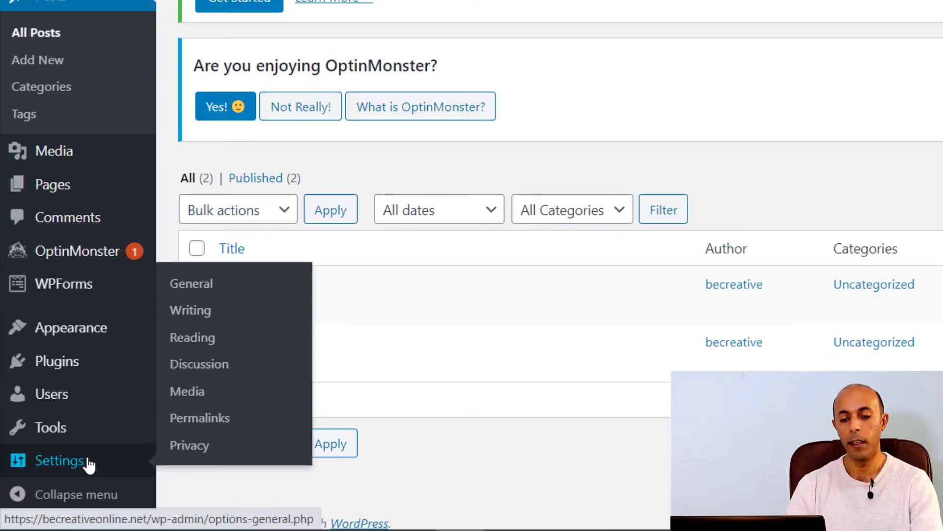
click(214, 349)
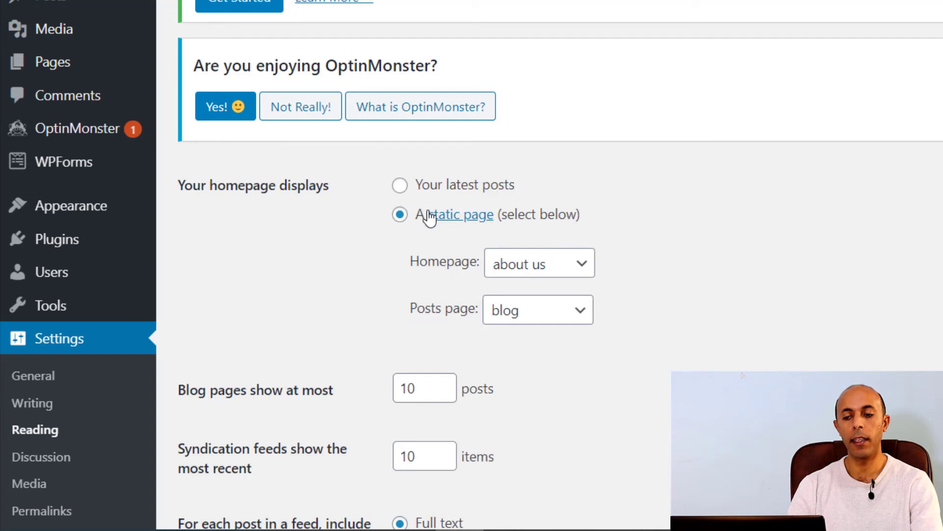
click(406, 189)
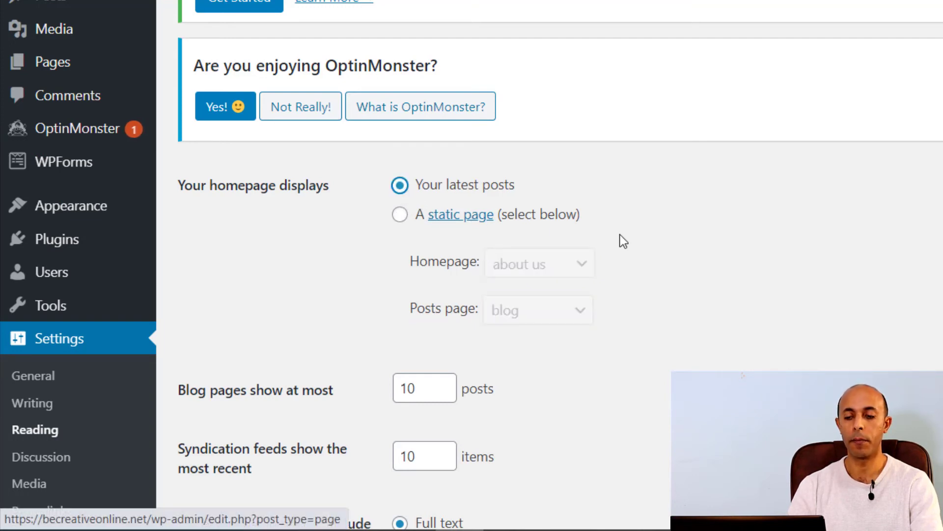
scroll(781, 334, down, 3)
scroll(782, 339, down, 2)
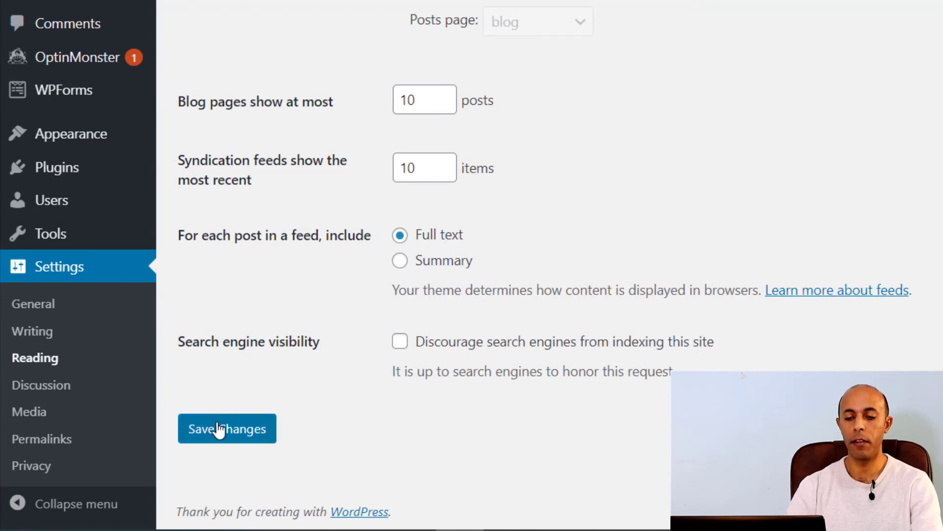
click(217, 428)
- Switch to the live site, reload its front page from the site title, and look through the posts listed on it
click(78, 10)
click(113, 123)
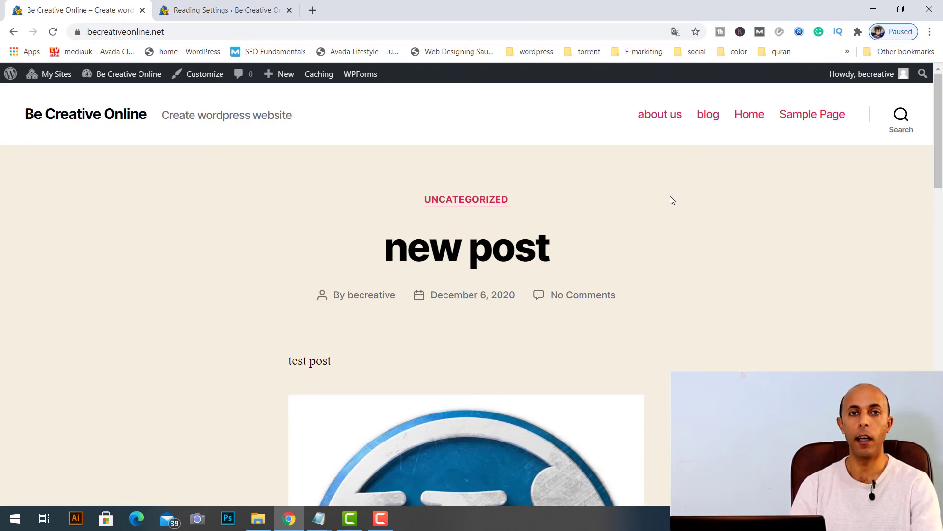
scroll(671, 196, down, 2)
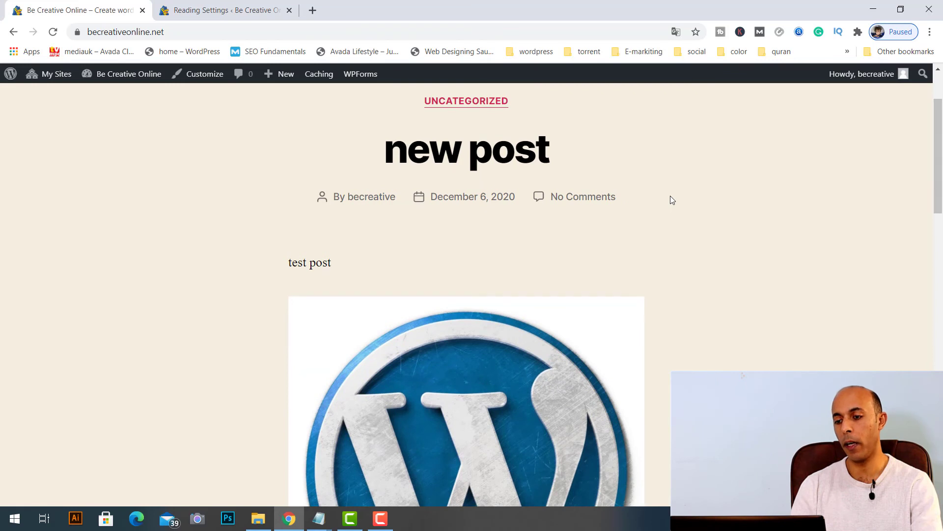
scroll(670, 197, down, 3)
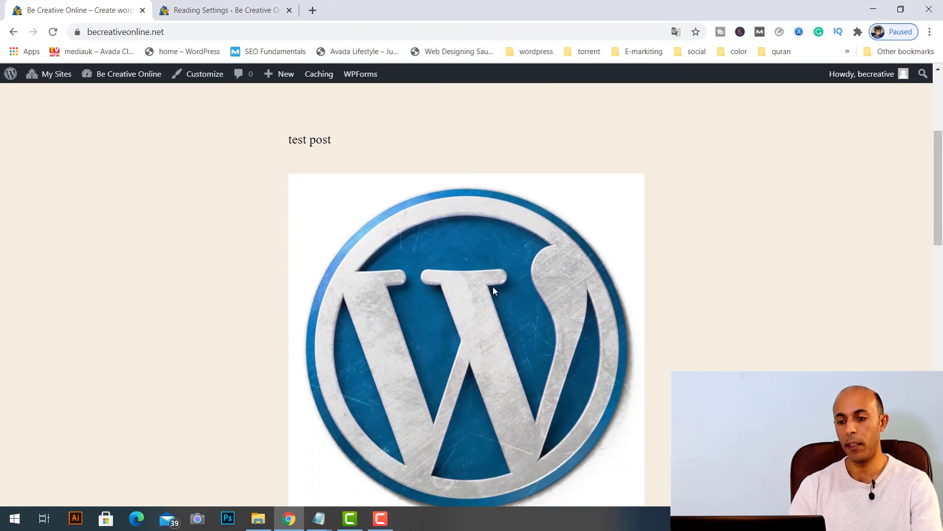
drag(493, 288, 801, 315)
scroll(751, 304, down, 5)
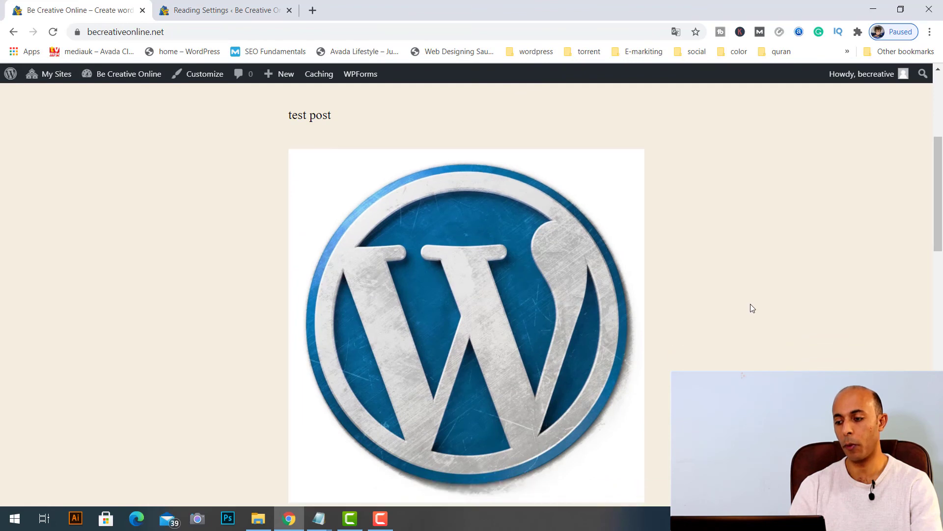
scroll(750, 304, down, 4)
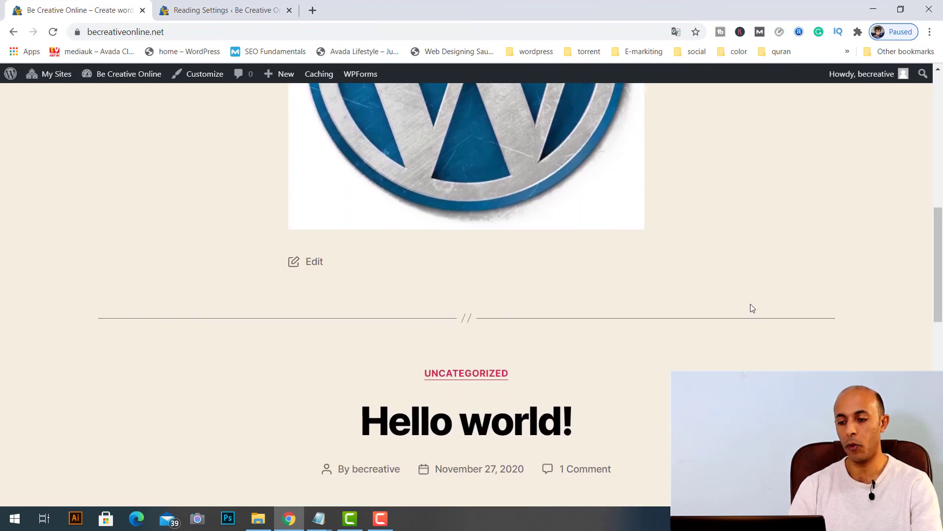
scroll(751, 304, down, 2)
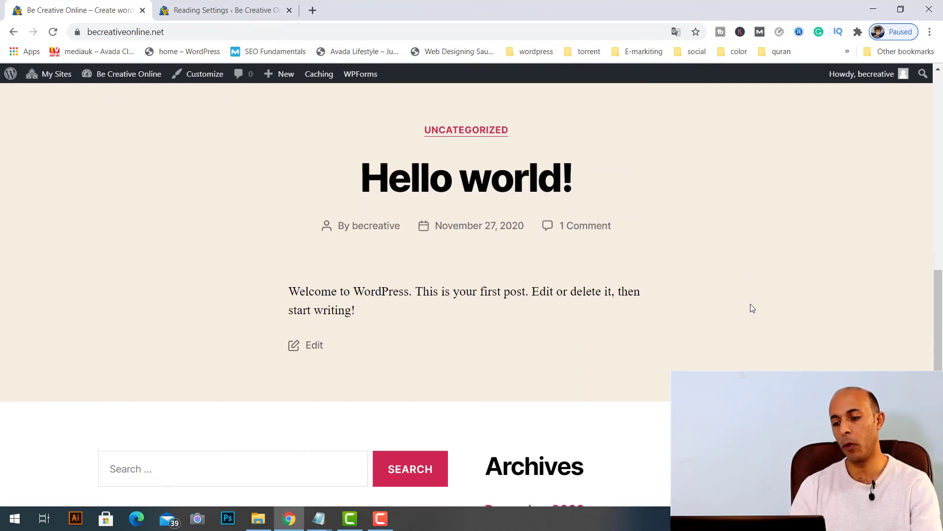
scroll(750, 305, up, 7)
scroll(751, 304, up, 8)
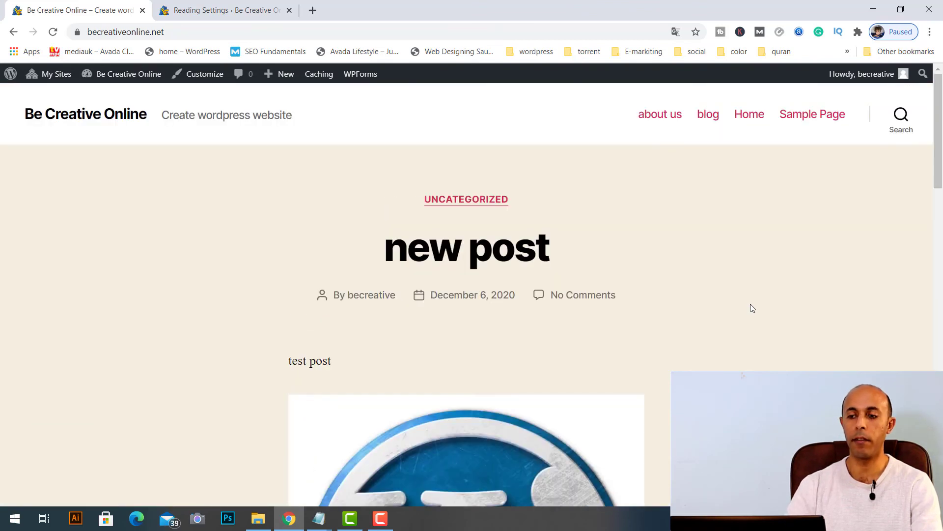